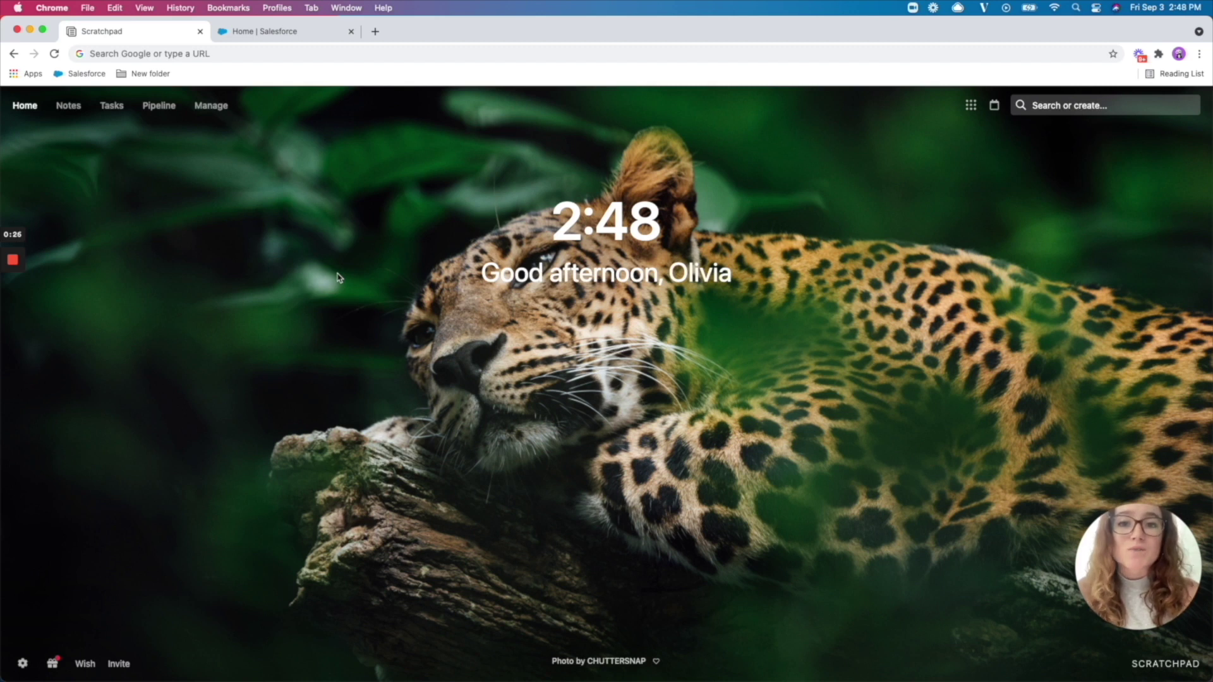
- In Salesforce, search 'red' and open the Red Sox account record
{"action": "left_click", "coordinate": [292, 31]}
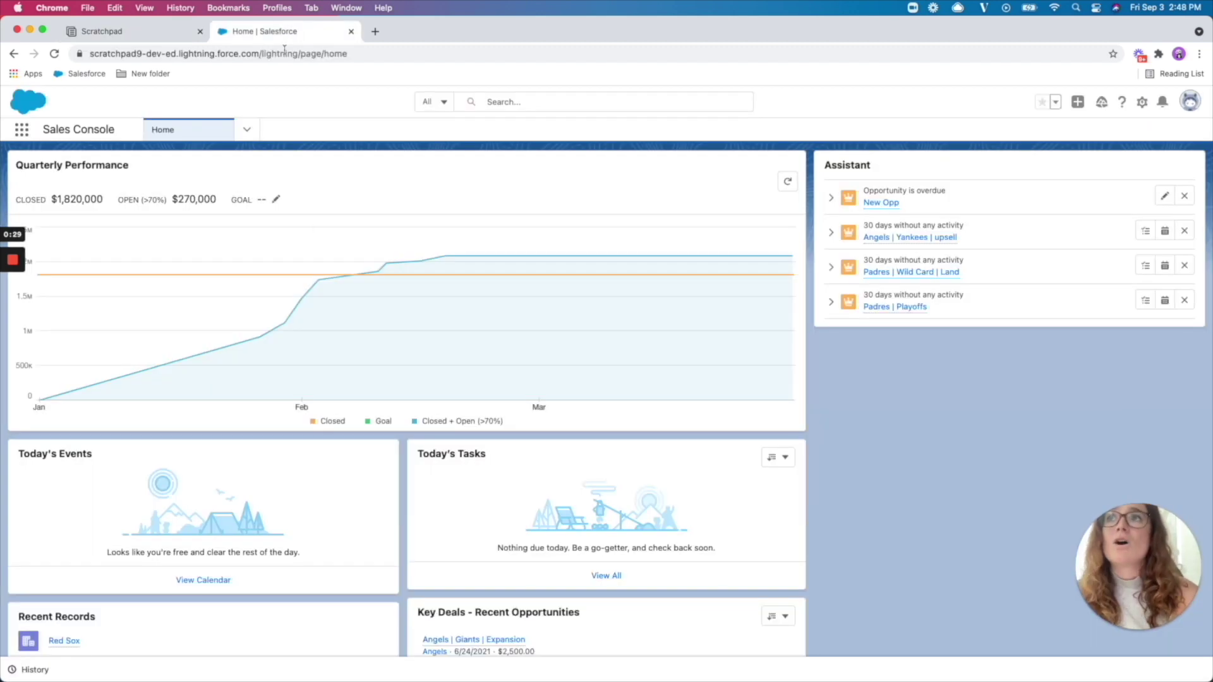
{"action": "left_click", "coordinate": [536, 98]}
{"action": "type", "text": "red"}
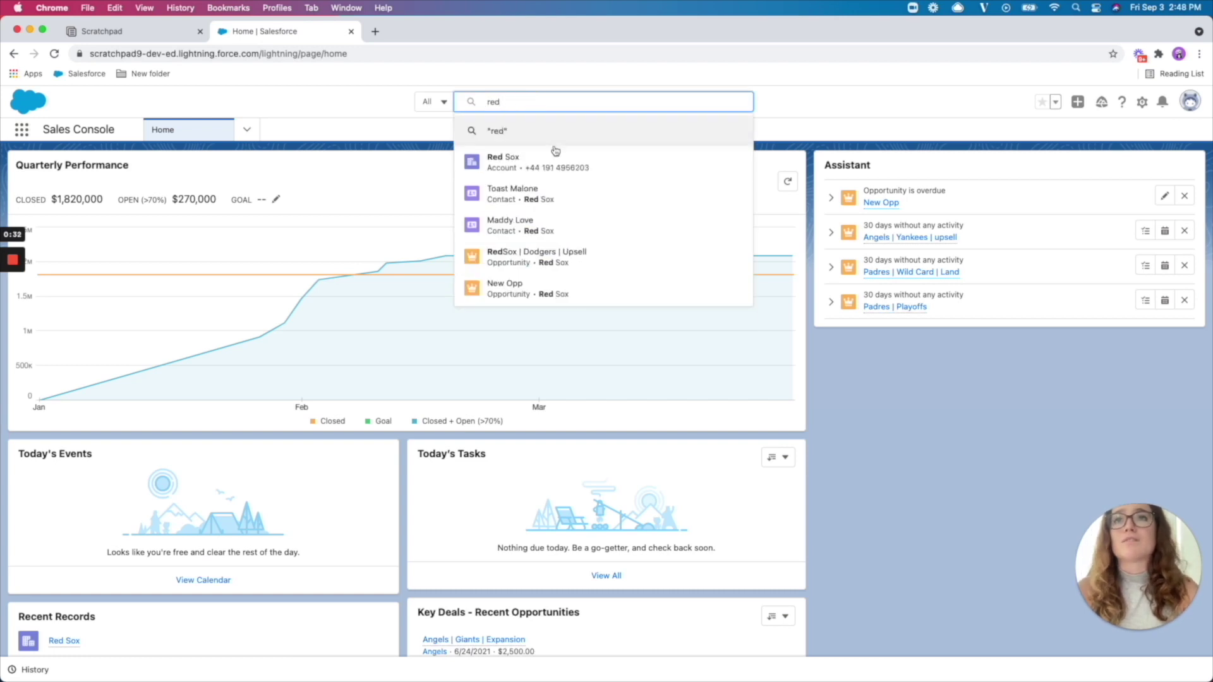
{"action": "key", "text": "Return"}
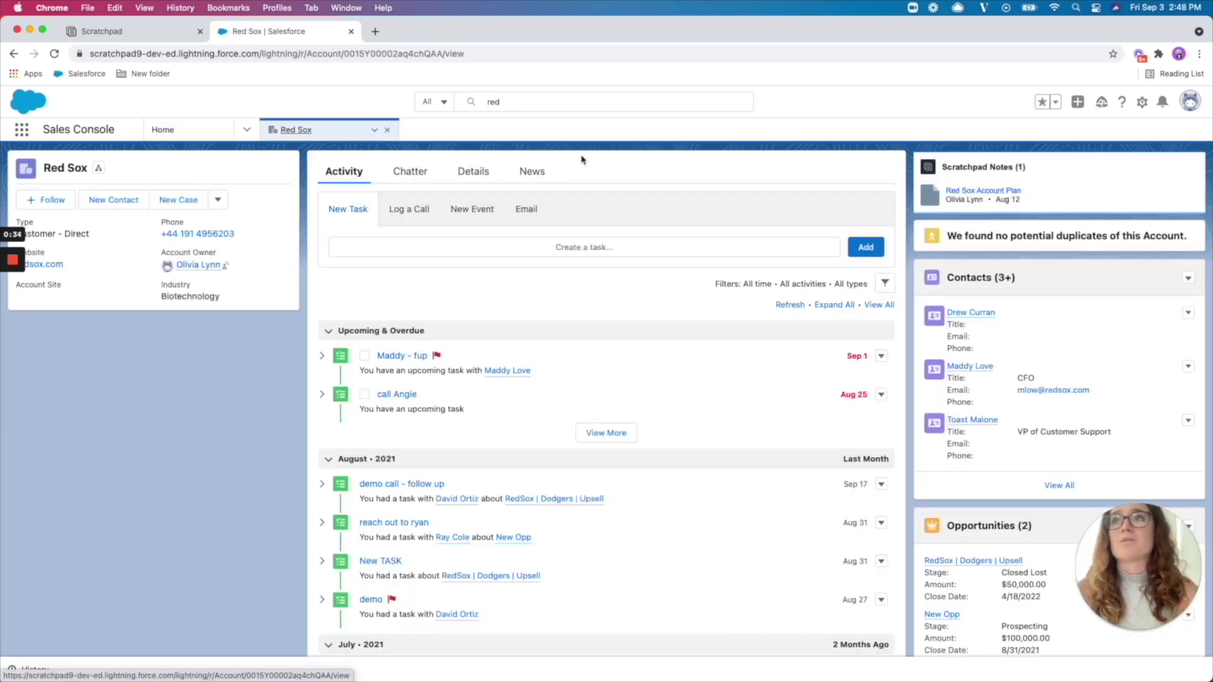
- Review the Red Sox Customer Priority options in Details, then cancel without saving
{"action": "left_click", "coordinate": [477, 171]}
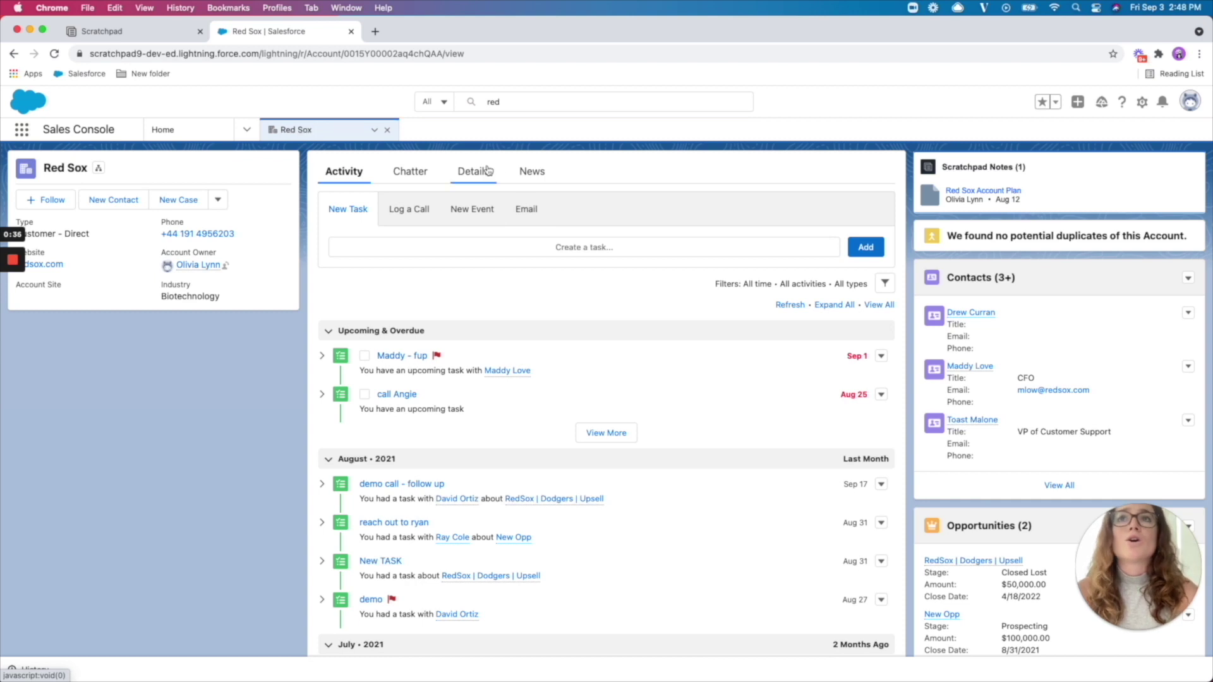
{"action": "scroll", "coordinate": [510, 358], "scroll_direction": "down", "scroll_amount": 3}
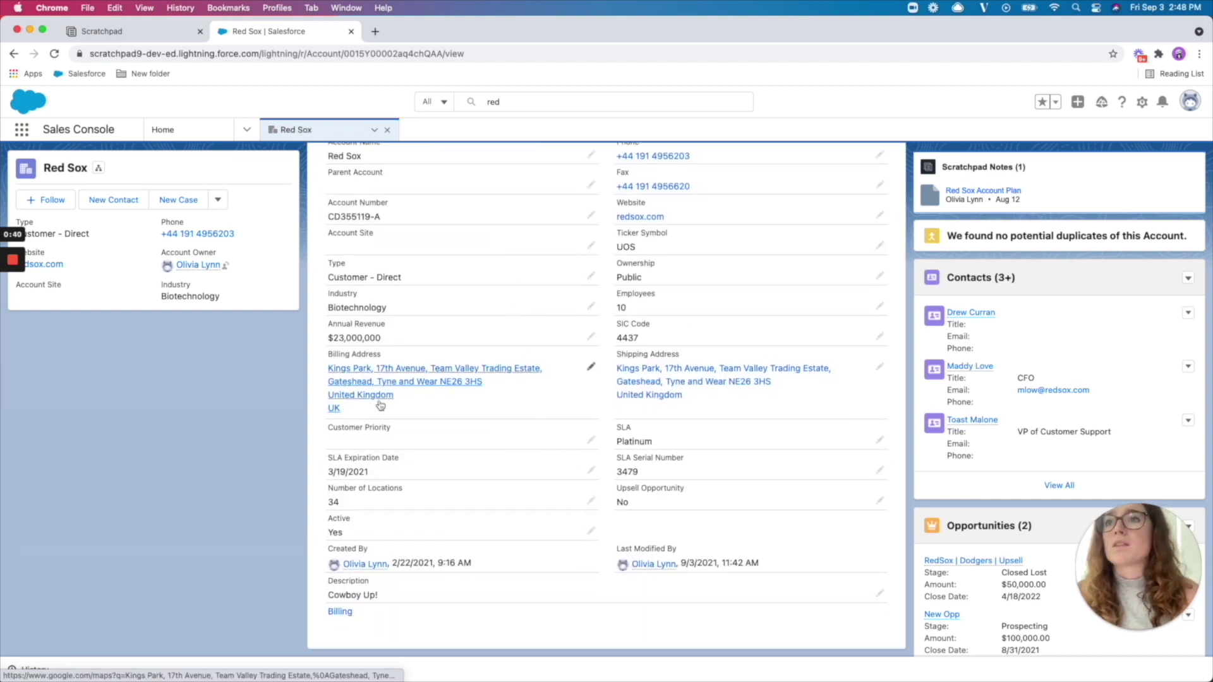
{"action": "left_click", "coordinate": [591, 439]}
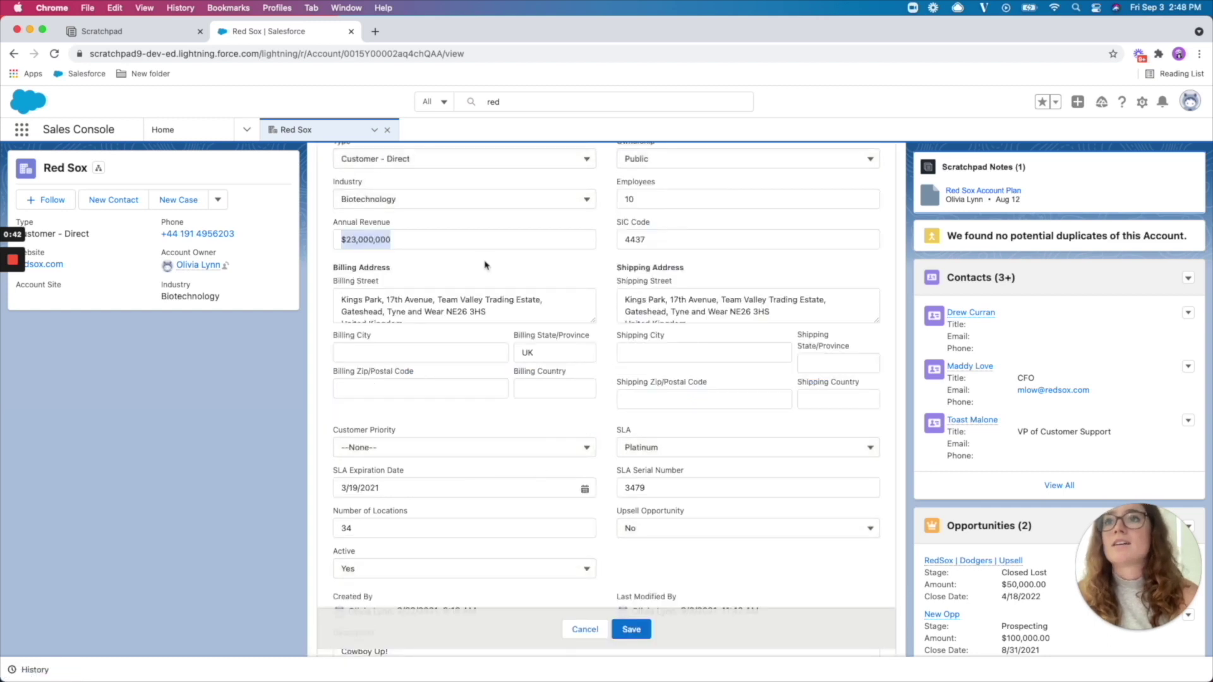
{"action": "scroll", "coordinate": [504, 427], "scroll_direction": "down", "scroll_amount": 3}
{"action": "left_click", "coordinate": [501, 327]}
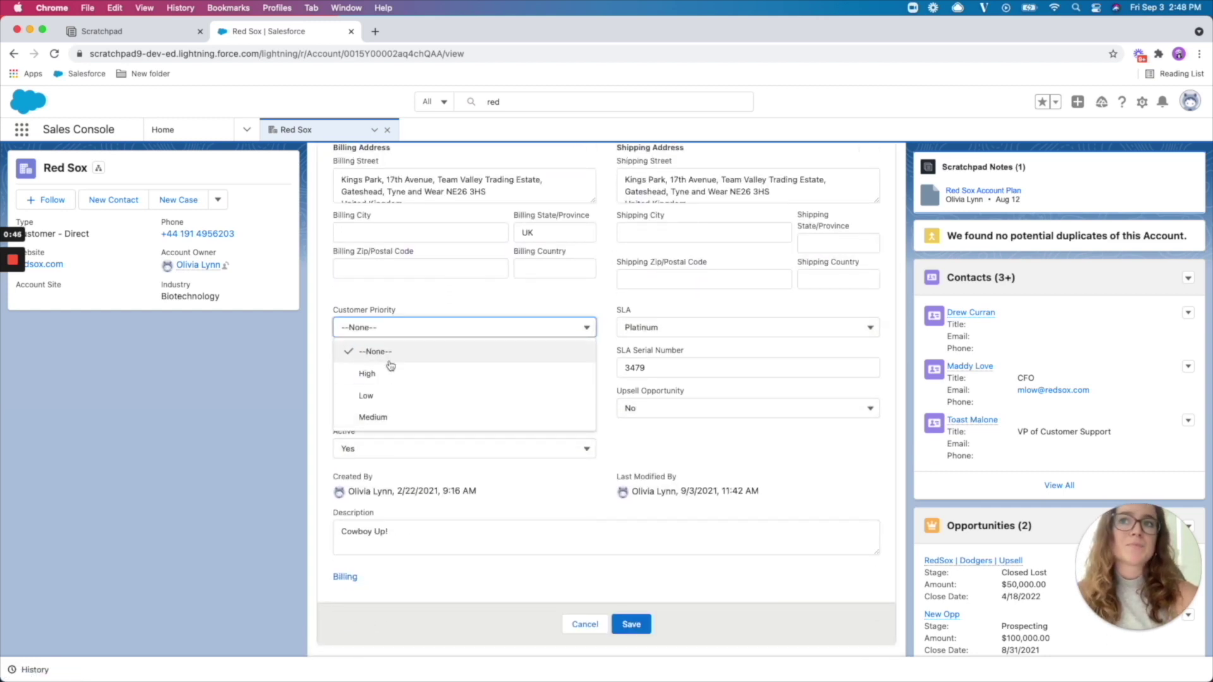
{"action": "left_click", "coordinate": [600, 628]}
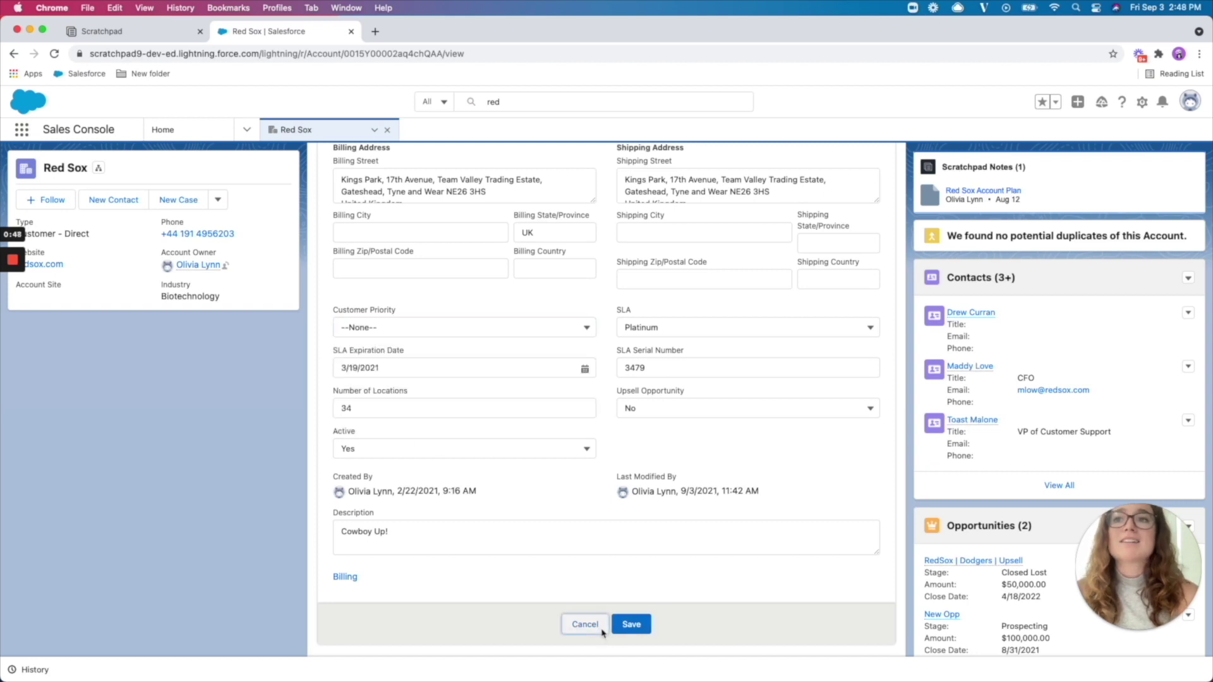
{"action": "left_click", "coordinate": [601, 631]}
- Close the Salesforce browser tab, leaving the Scratchpad home page
{"action": "left_click", "coordinate": [351, 32]}
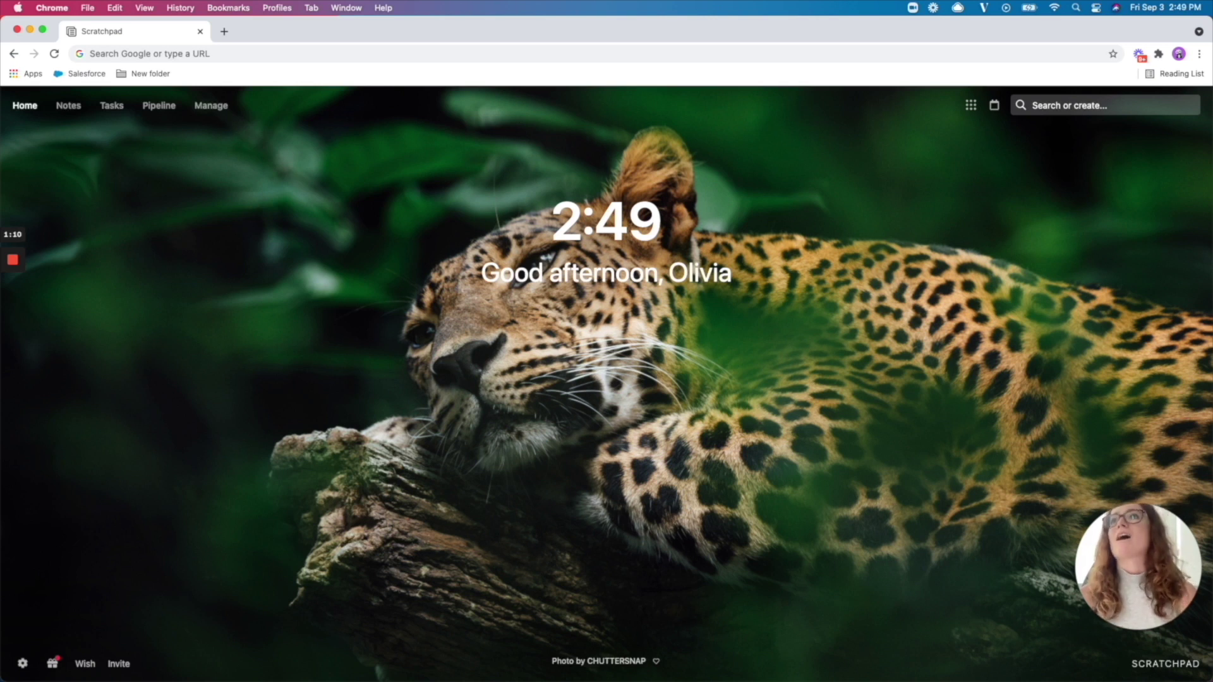
- Open the Pipeline Accounts table and inspect its Filter and Fields settings
{"action": "left_click", "coordinate": [157, 106]}
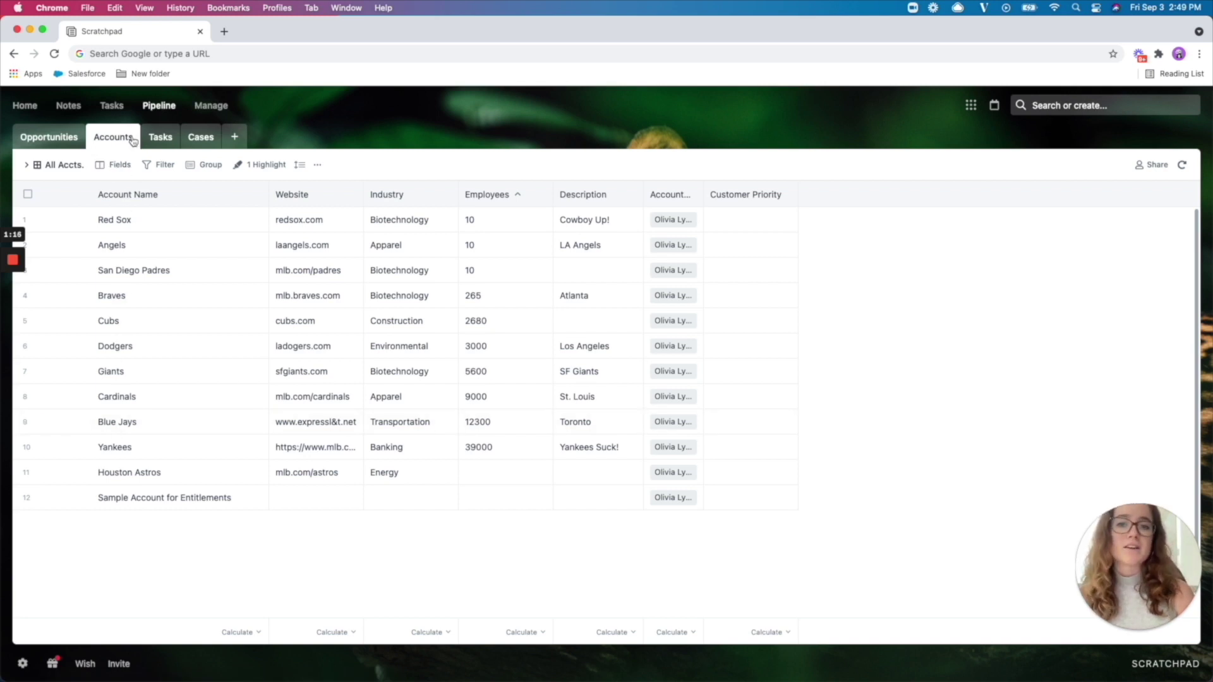
{"action": "left_click", "coordinate": [157, 165]}
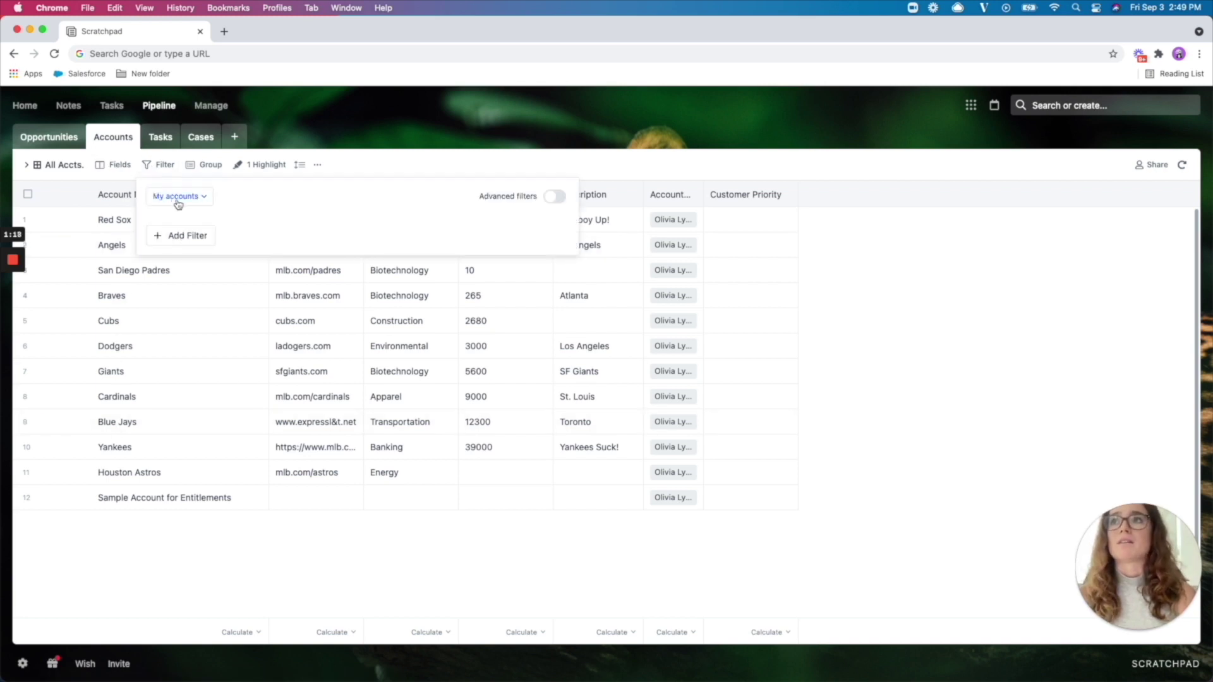
{"action": "left_click", "coordinate": [379, 161]}
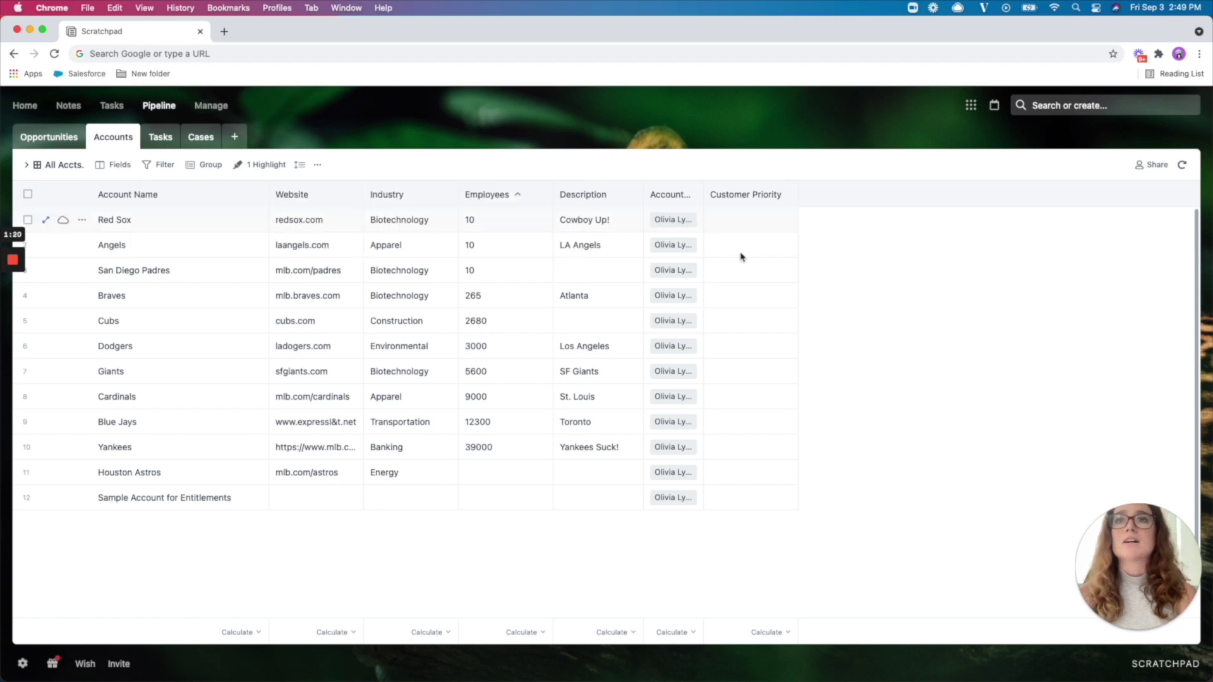
{"action": "left_click", "coordinate": [117, 165]}
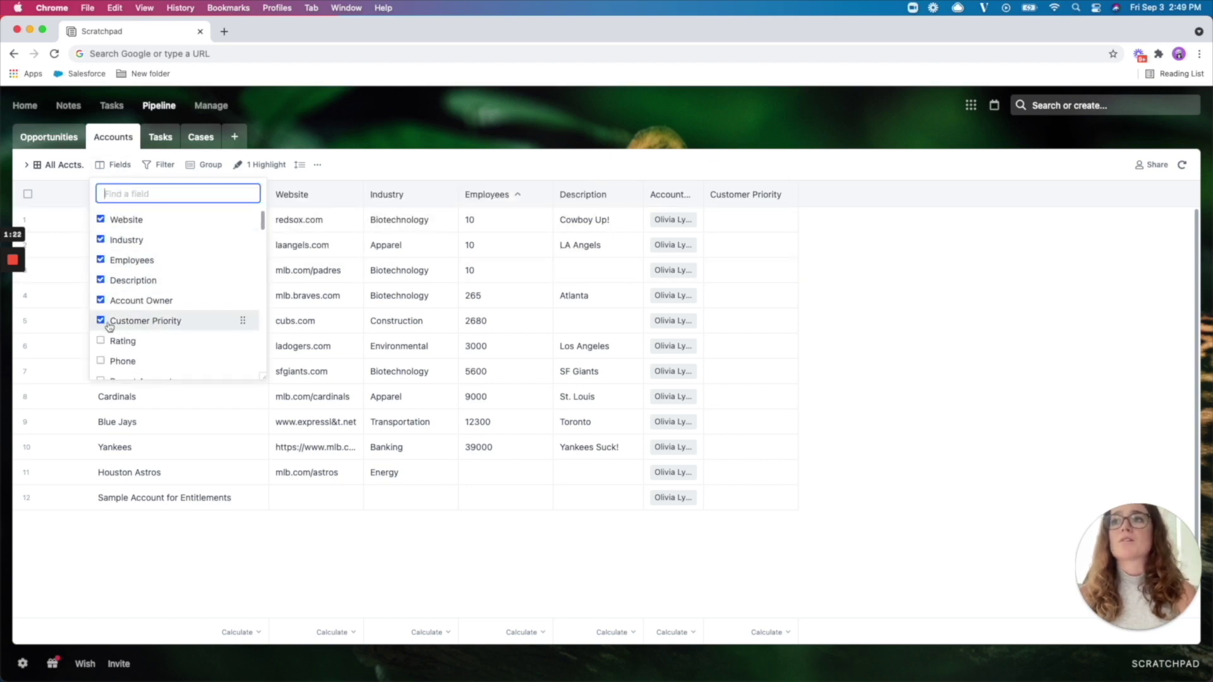
{"action": "left_click", "coordinate": [405, 154]}
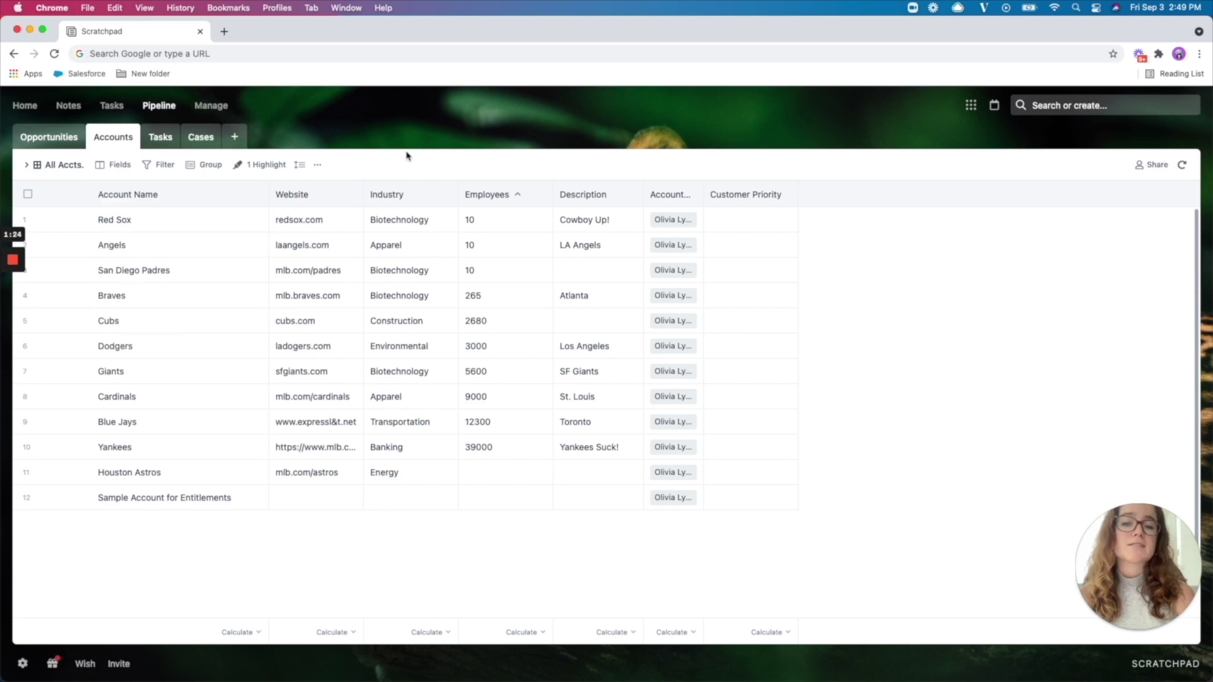
- Set Customer Priority to High for Red Sox and Low for the Yankees
{"action": "left_click", "coordinate": [732, 218]}
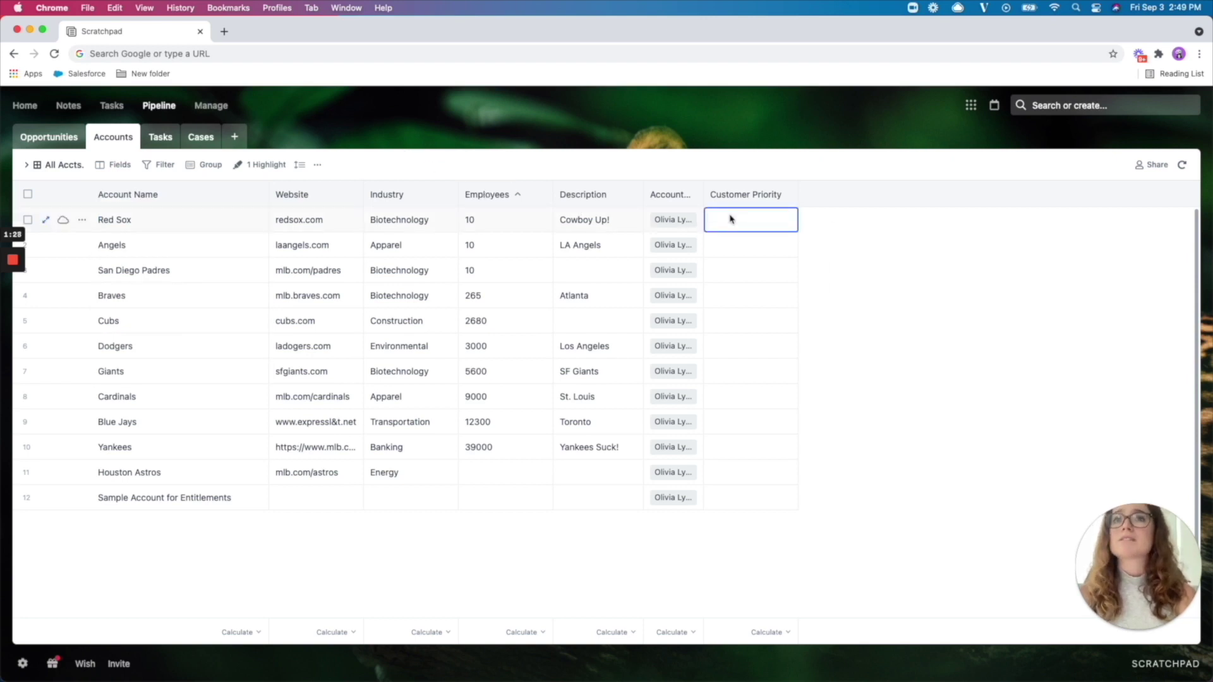
{"action": "left_click", "coordinate": [793, 225]}
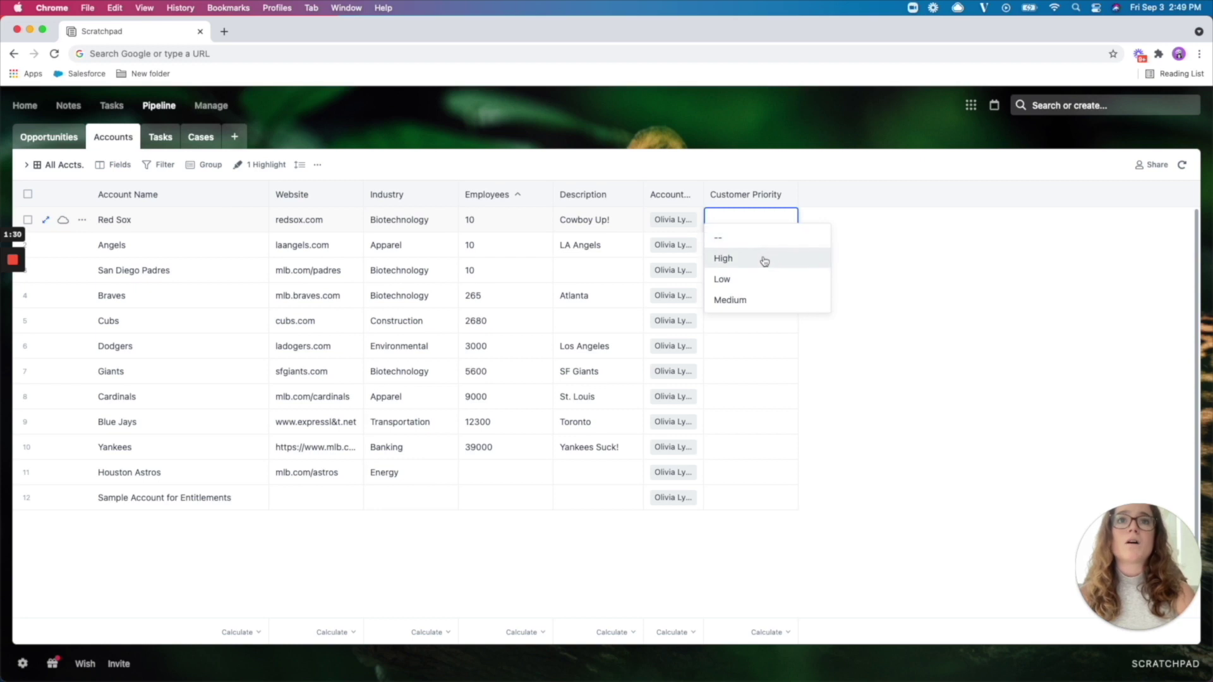
{"action": "left_click", "coordinate": [754, 276]}
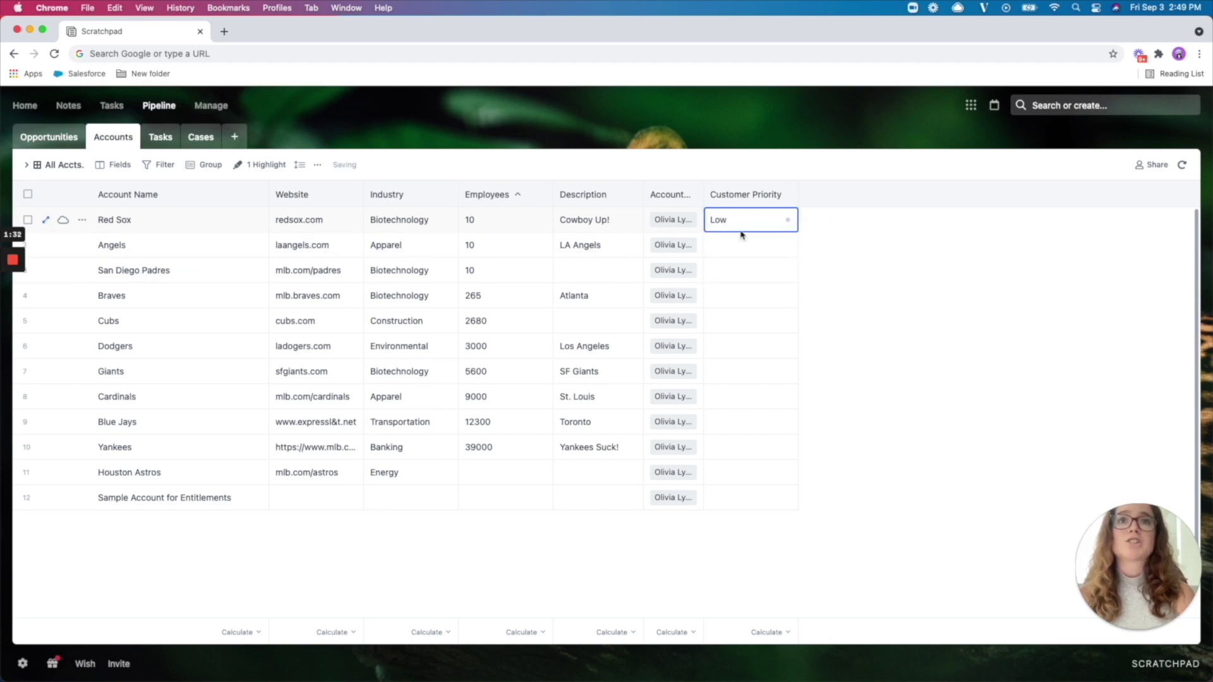
{"action": "left_click", "coordinate": [737, 222]}
{"action": "left_click", "coordinate": [737, 222]}
{"action": "left_click", "coordinate": [737, 223]}
{"action": "left_click", "coordinate": [734, 270]}
{"action": "left_click", "coordinate": [766, 447]}
{"action": "left_click", "coordinate": [766, 449]}
{"action": "left_click", "coordinate": [741, 512]}
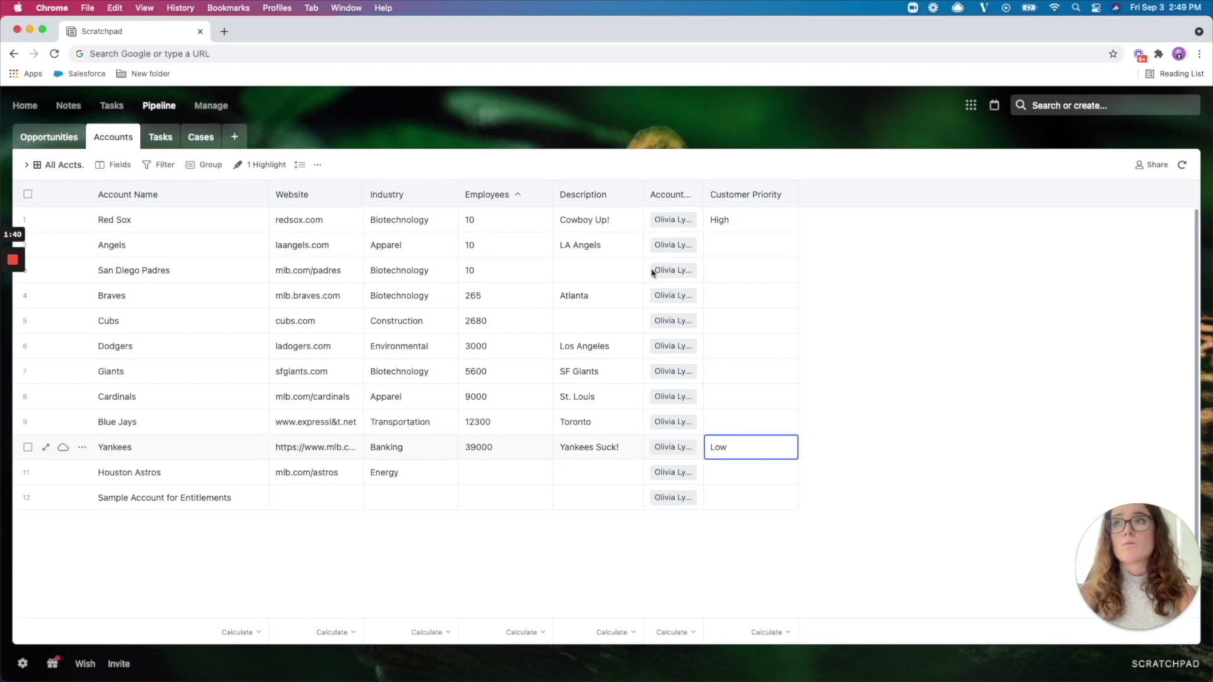
- Check redsox.com, then return to Scratchpad and open the Angels account record
{"action": "left_click", "coordinate": [289, 221]}
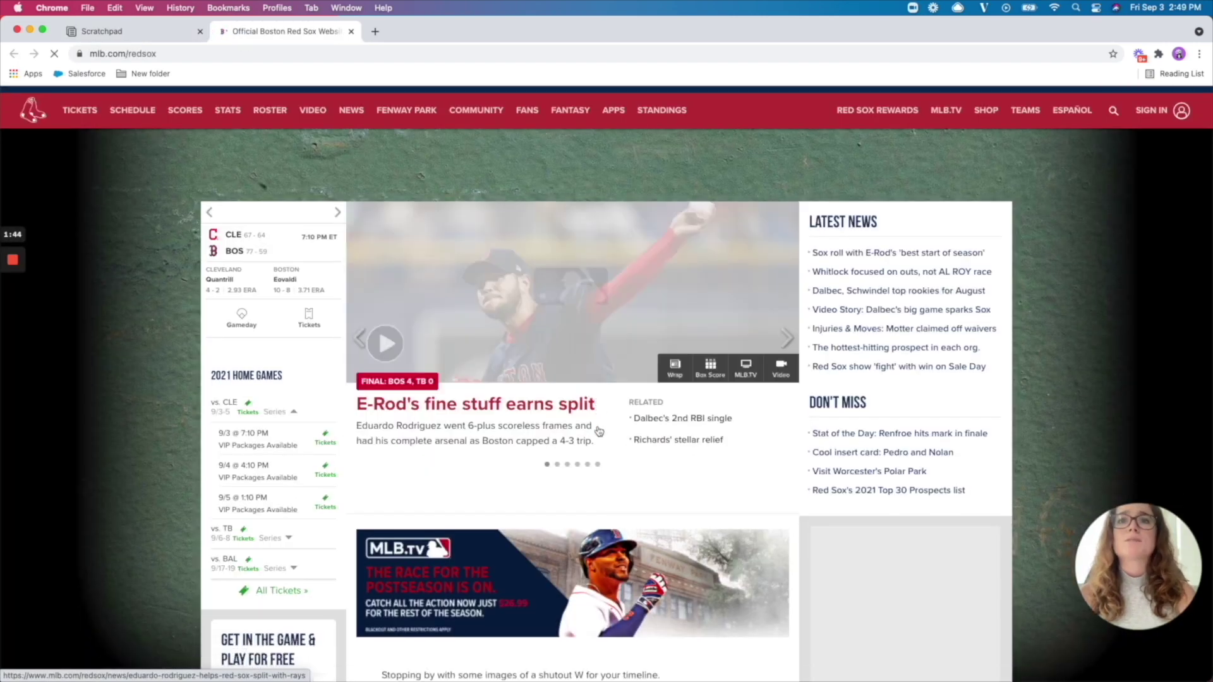
{"action": "scroll", "coordinate": [597, 428], "scroll_direction": "down", "scroll_amount": 7}
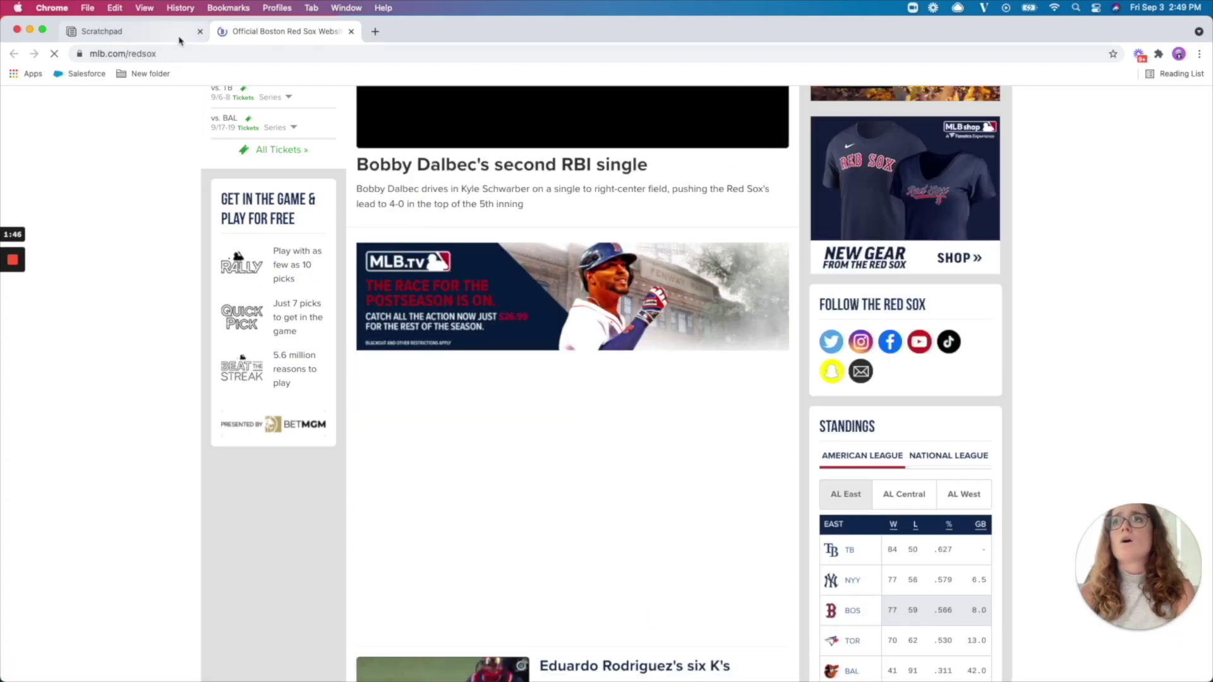
{"action": "left_click", "coordinate": [177, 32]}
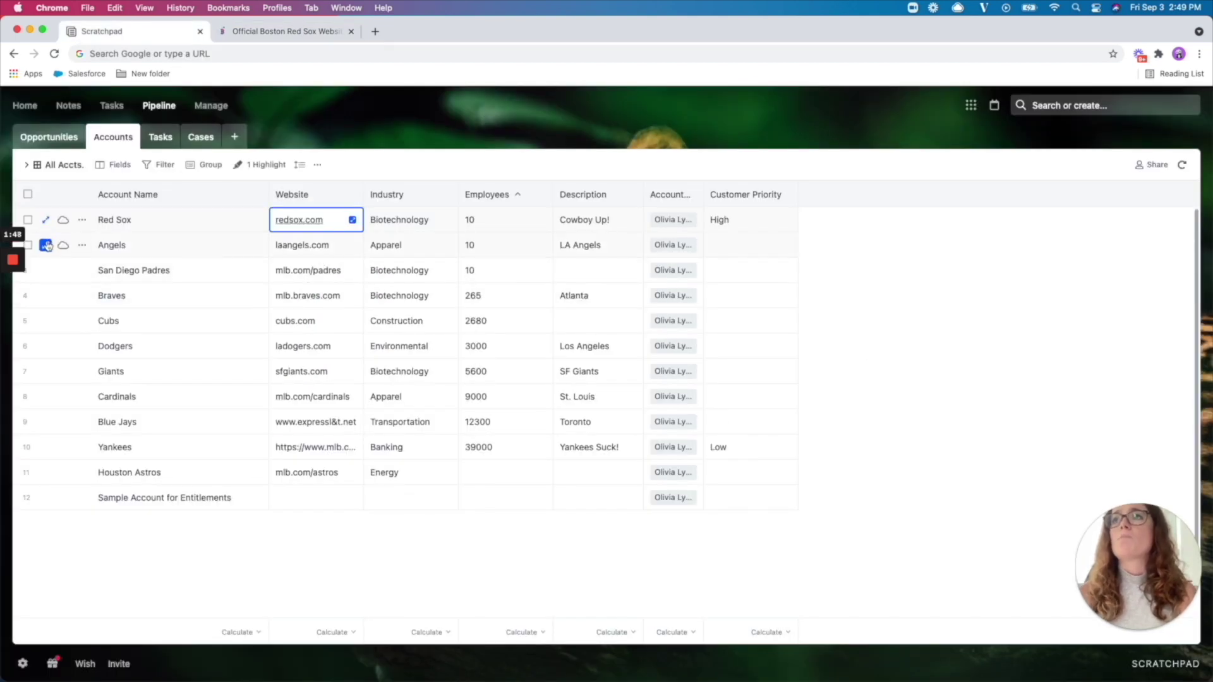
{"action": "left_click", "coordinate": [46, 246]}
- View the Angels account's Activity History, then close the record
{"action": "scroll", "coordinate": [498, 344], "scroll_direction": "down", "scroll_amount": 4}
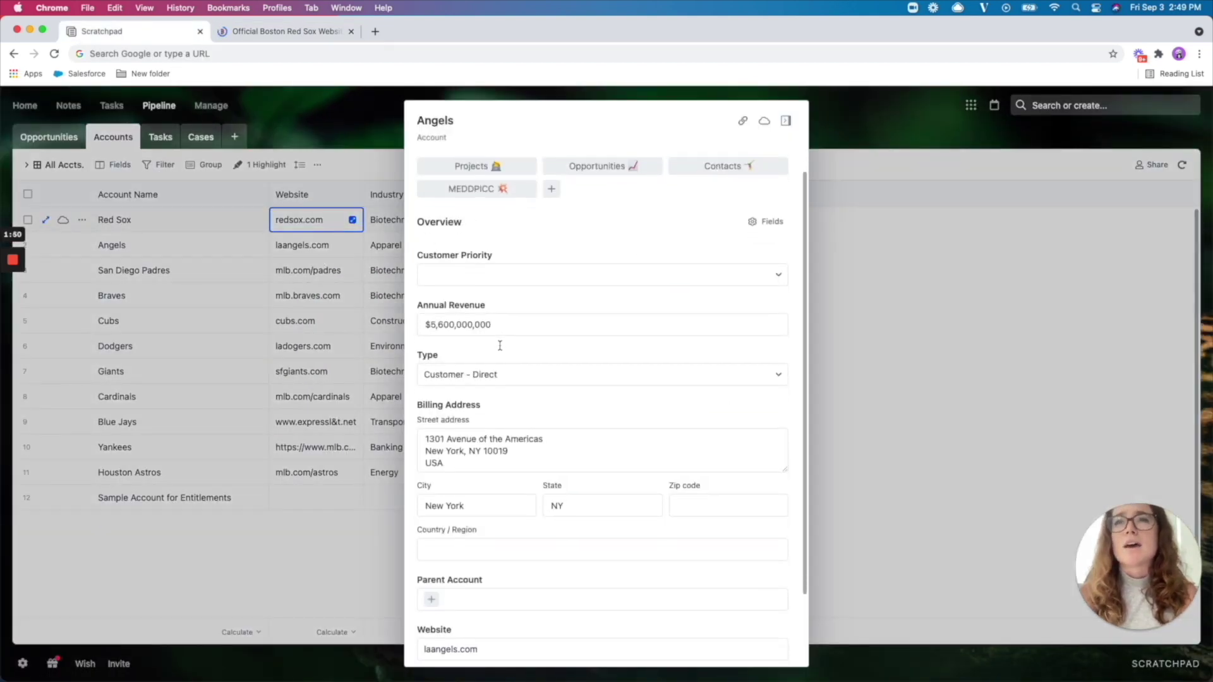
{"action": "scroll", "coordinate": [499, 345], "scroll_direction": "up", "scroll_amount": 4}
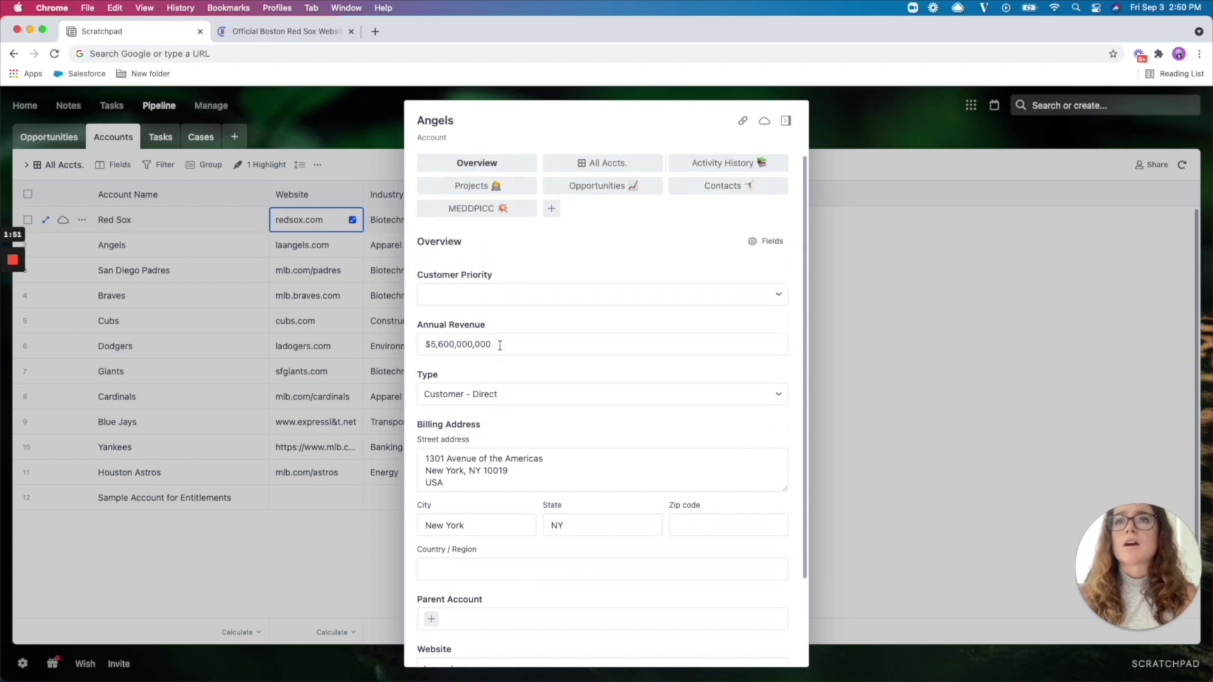
{"action": "left_click", "coordinate": [729, 163]}
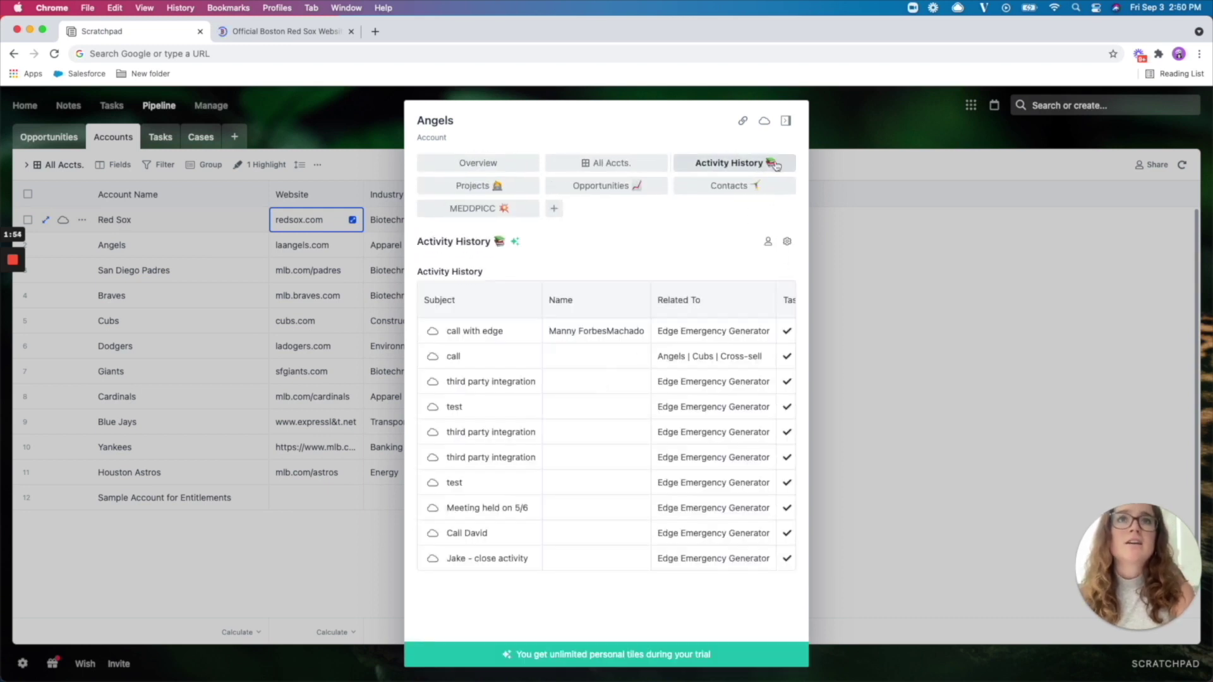
{"action": "left_click", "coordinate": [785, 120]}
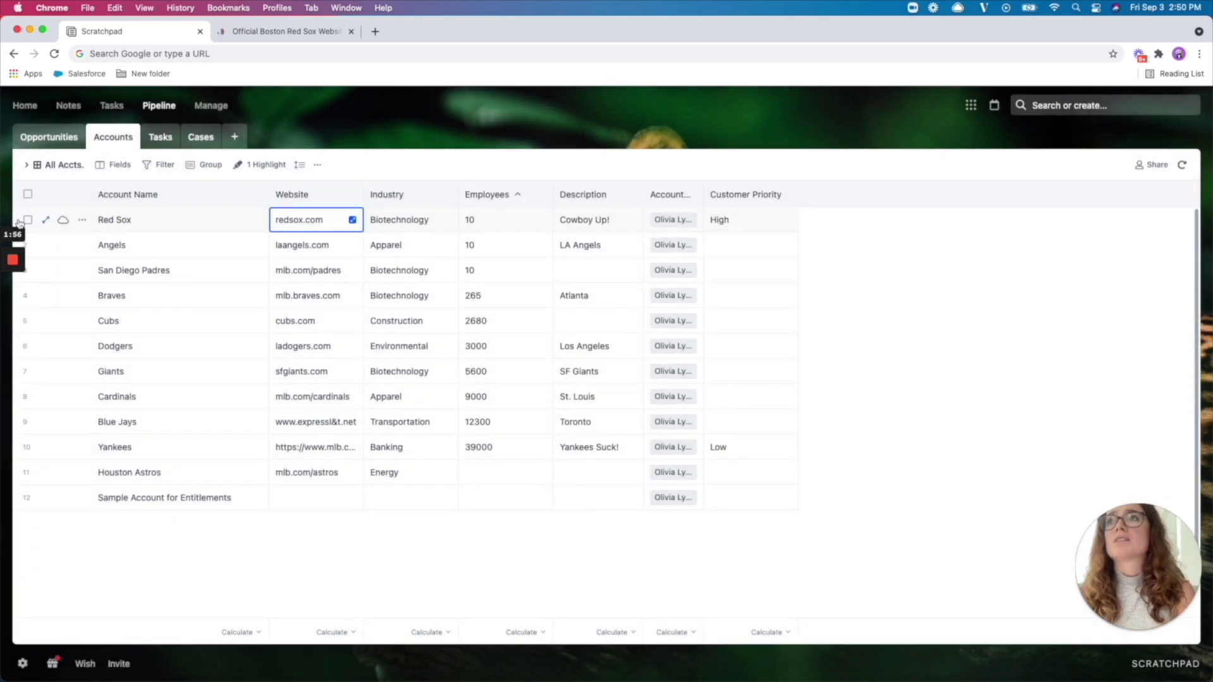
- Review the Red Sox Account Plan and 7/24 engineering meeting notes, then close the record
{"action": "left_click", "coordinate": [46, 220]}
{"action": "left_click", "coordinate": [783, 121]}
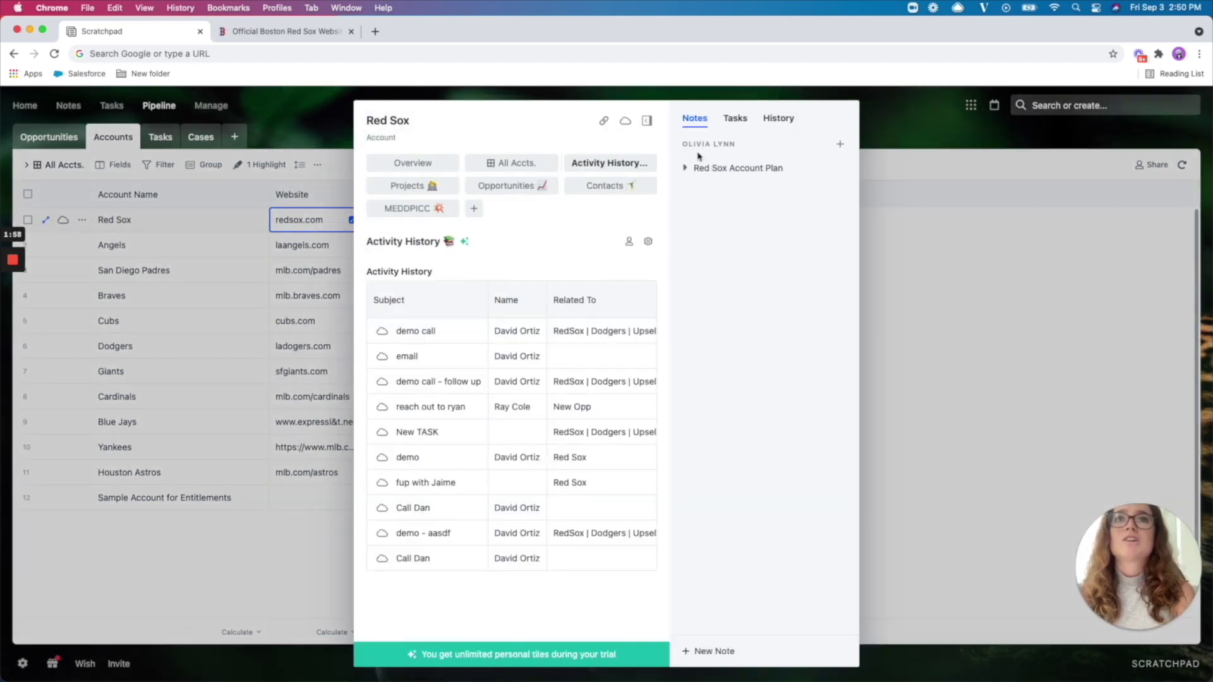
{"action": "left_click", "coordinate": [707, 165]}
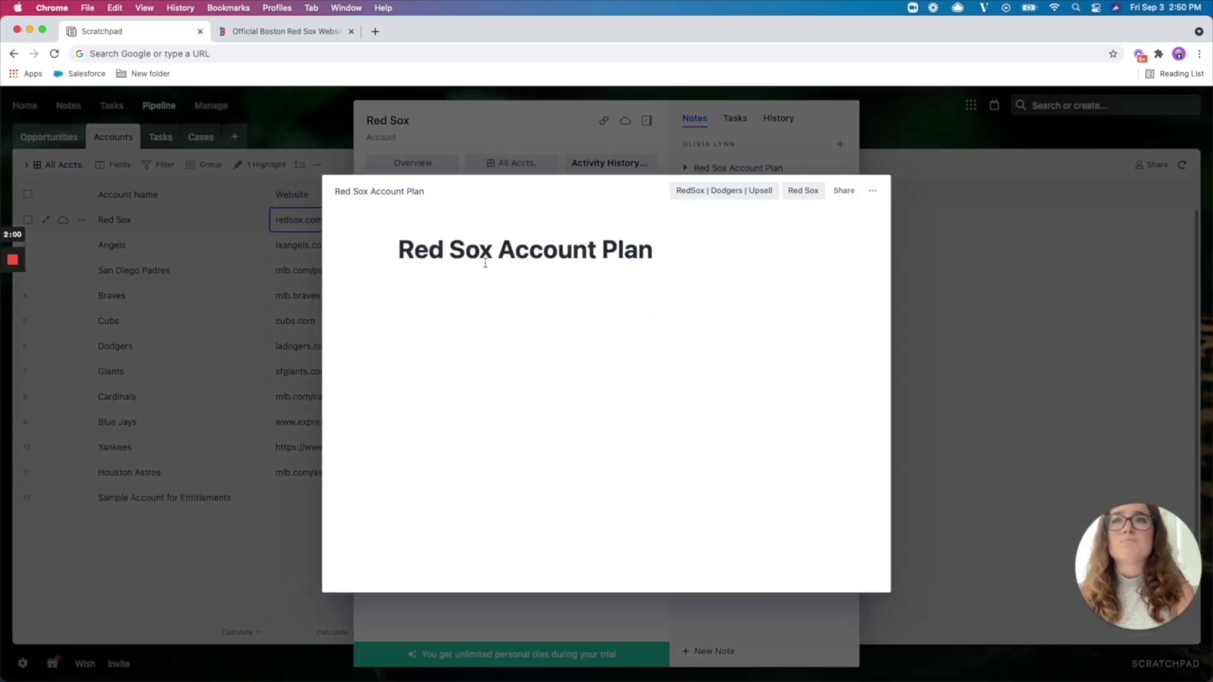
{"action": "left_click", "coordinate": [706, 165]}
{"action": "left_click", "coordinate": [684, 167]}
{"action": "left_click", "coordinate": [726, 187]}
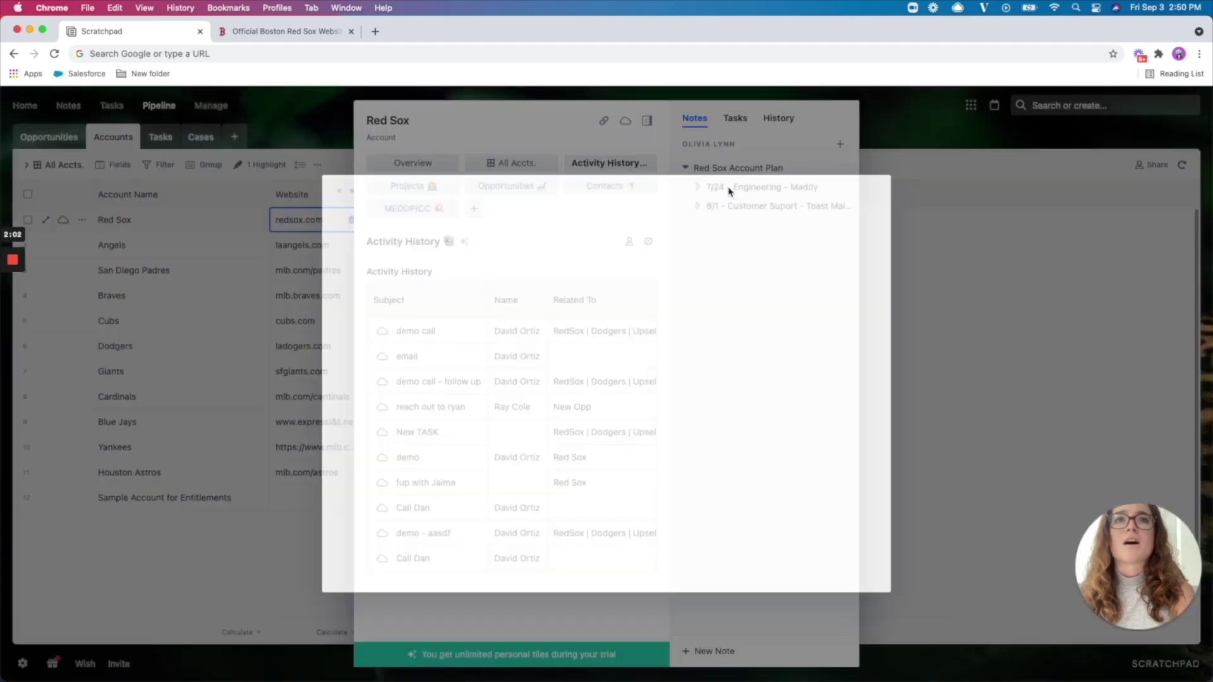
{"action": "left_click", "coordinate": [493, 145]}
{"action": "left_click", "coordinate": [970, 375]}
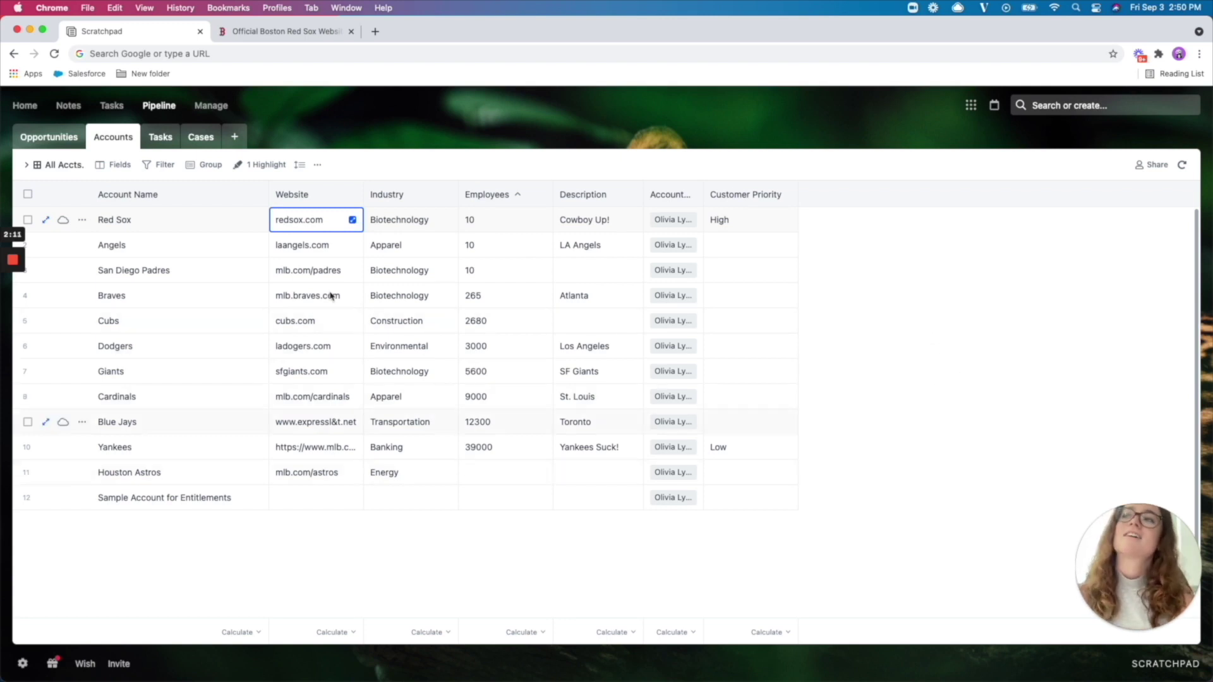
- Set the Angels Customer Priority to Medium
{"action": "left_click", "coordinate": [732, 248]}
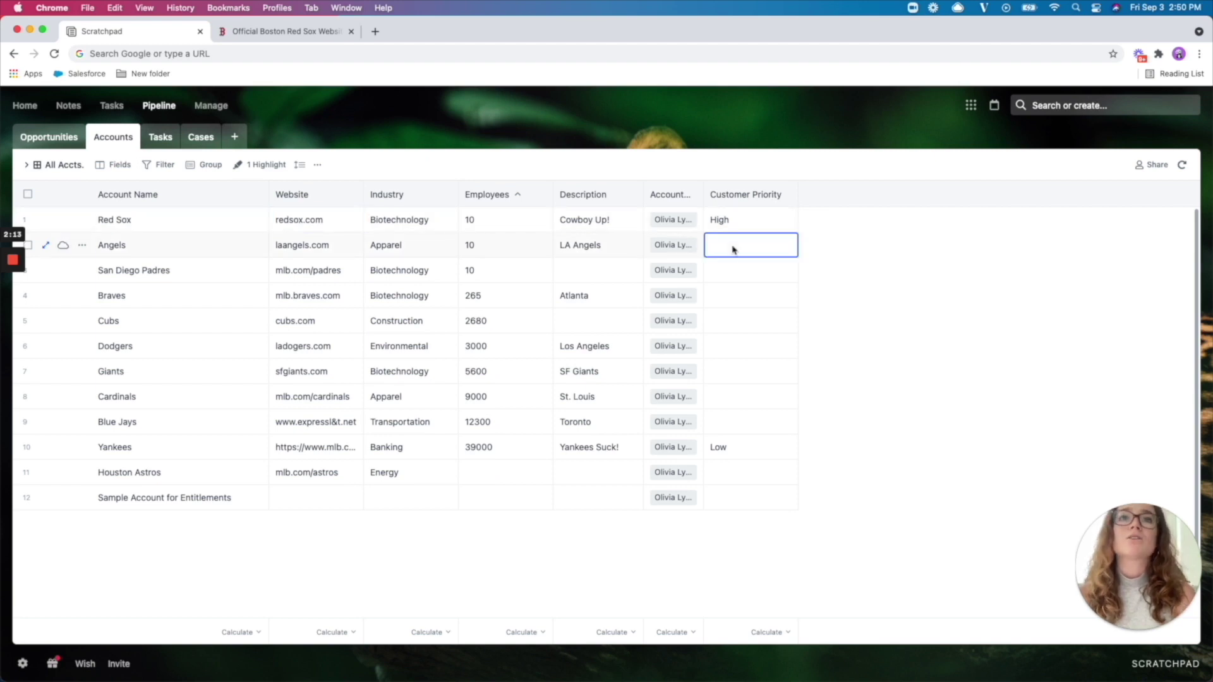
{"action": "left_click", "coordinate": [733, 248]}
{"action": "left_click", "coordinate": [738, 322]}
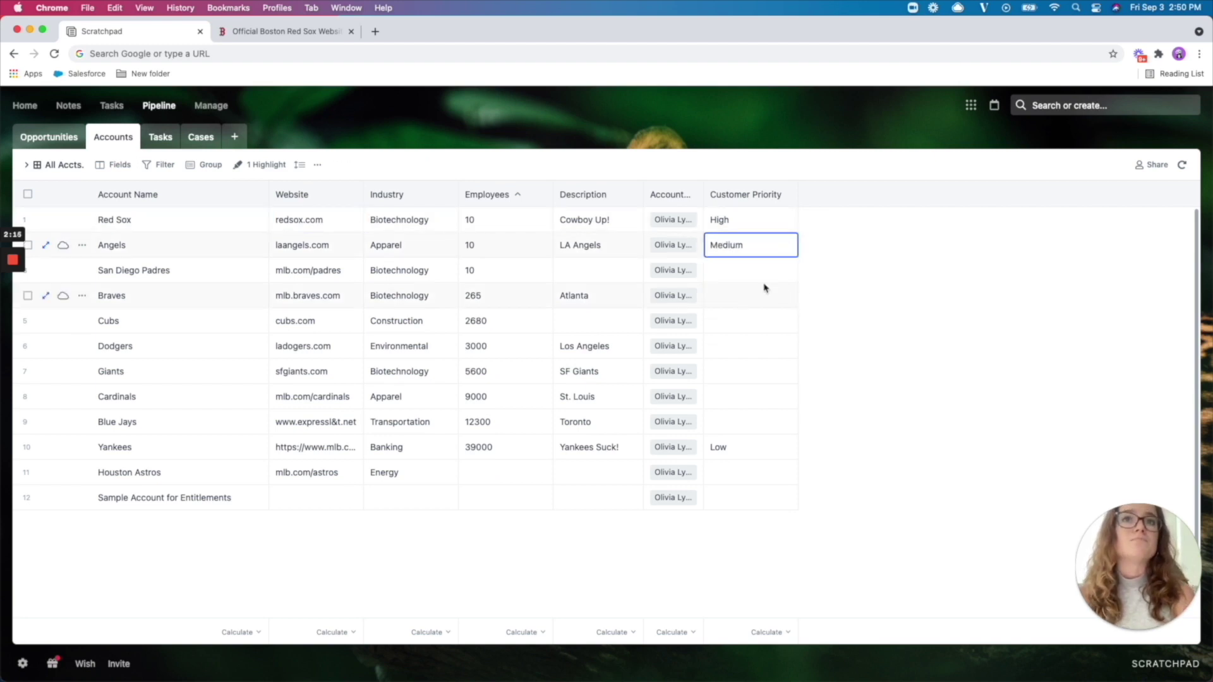
- Select San Diego Padres, Braves, Blue Jays and Sample Account for Entitlements for bulk editing
{"action": "left_click", "coordinate": [27, 271]}
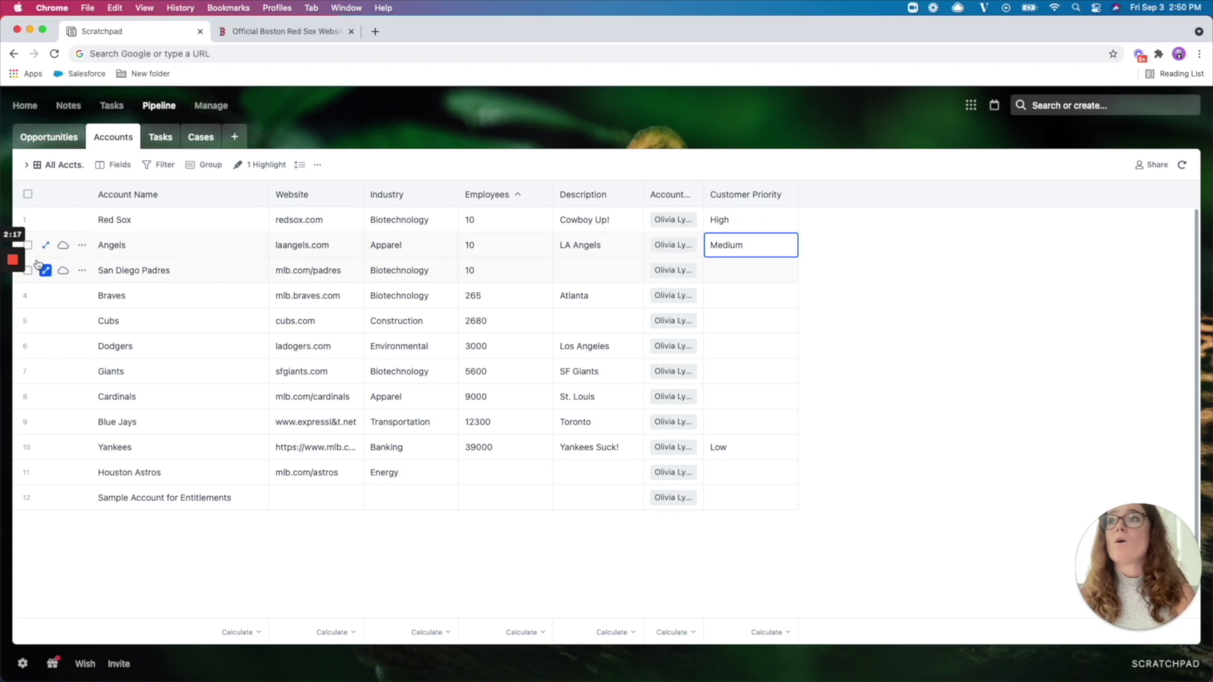
{"action": "left_click", "coordinate": [29, 296]}
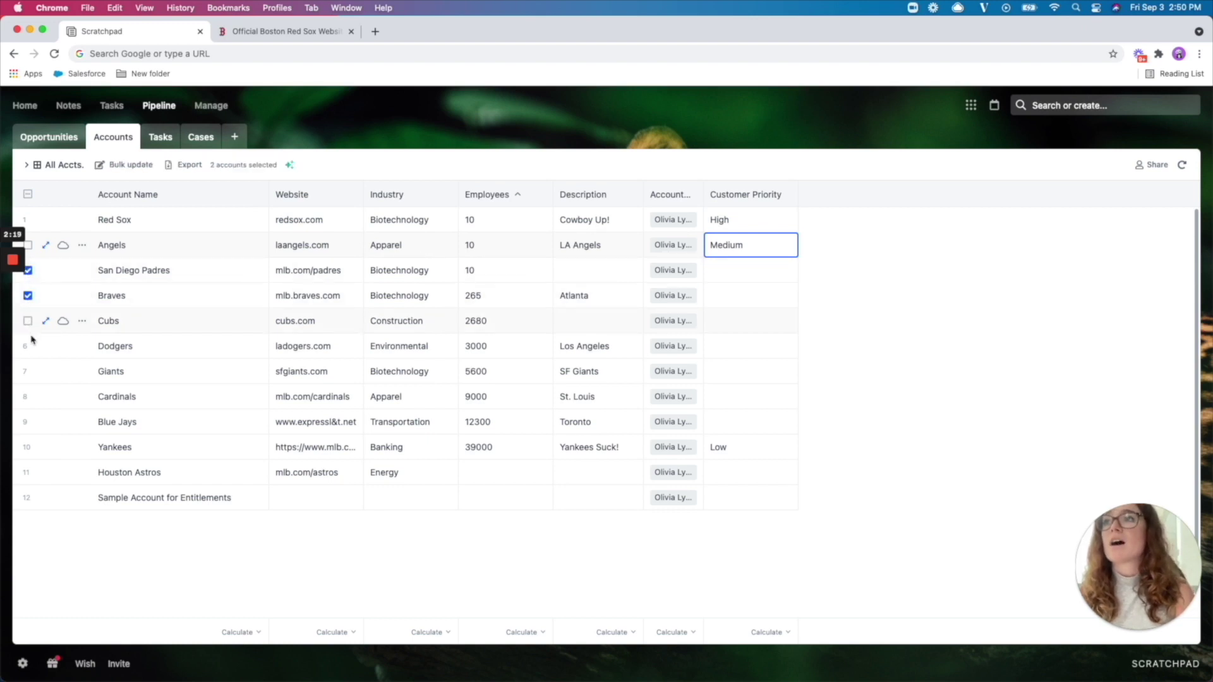
{"action": "left_click", "coordinate": [27, 423]}
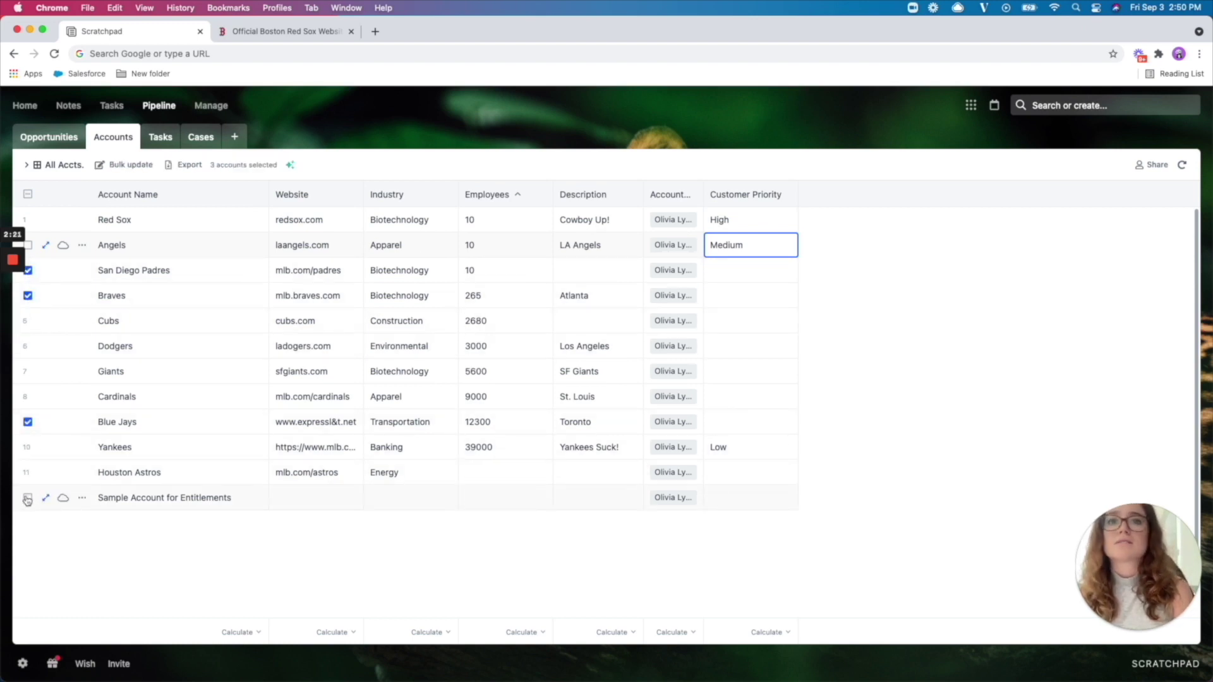
{"action": "left_click", "coordinate": [28, 497]}
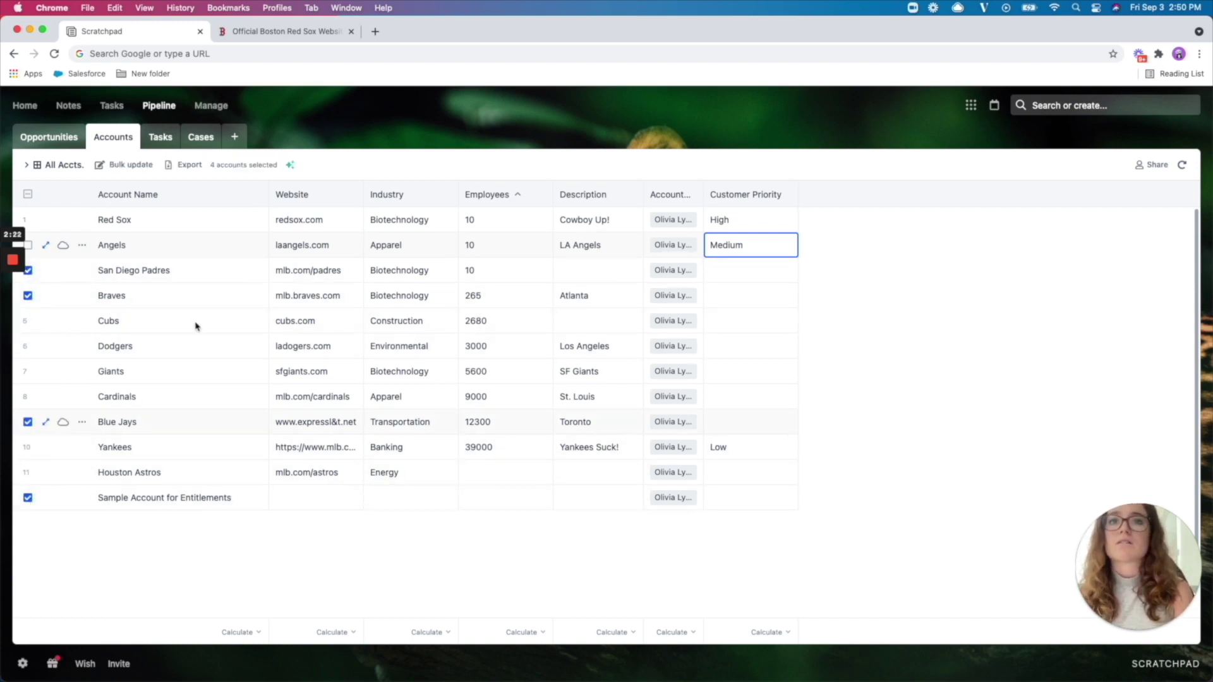
{"action": "left_click", "coordinate": [113, 166]}
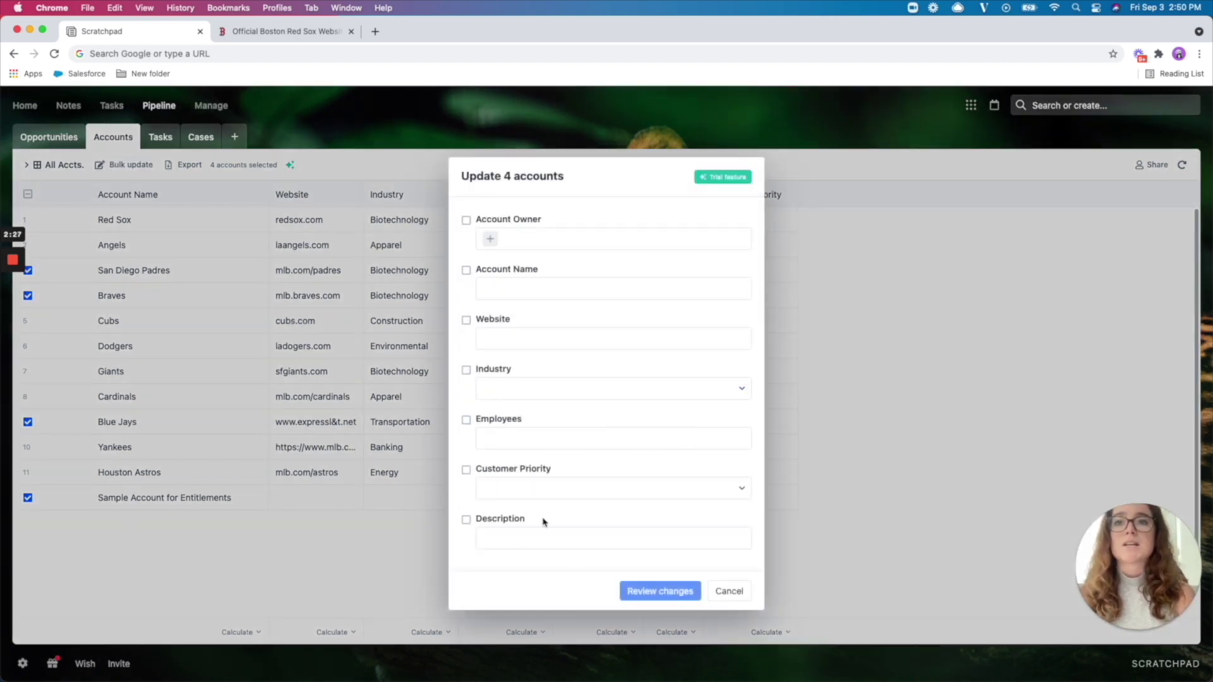
- Bulk-update the four selected accounts to Medium Customer Priority
{"action": "left_click", "coordinate": [541, 497]}
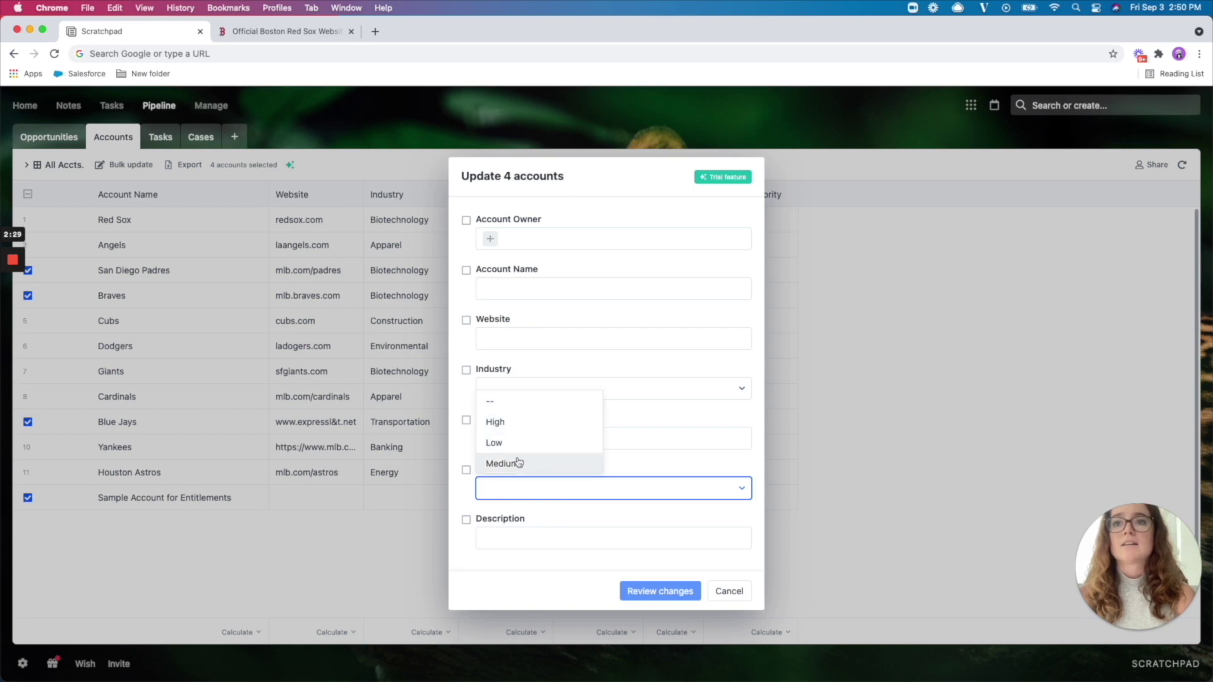
{"action": "left_click", "coordinate": [517, 462]}
{"action": "left_click", "coordinate": [672, 598]}
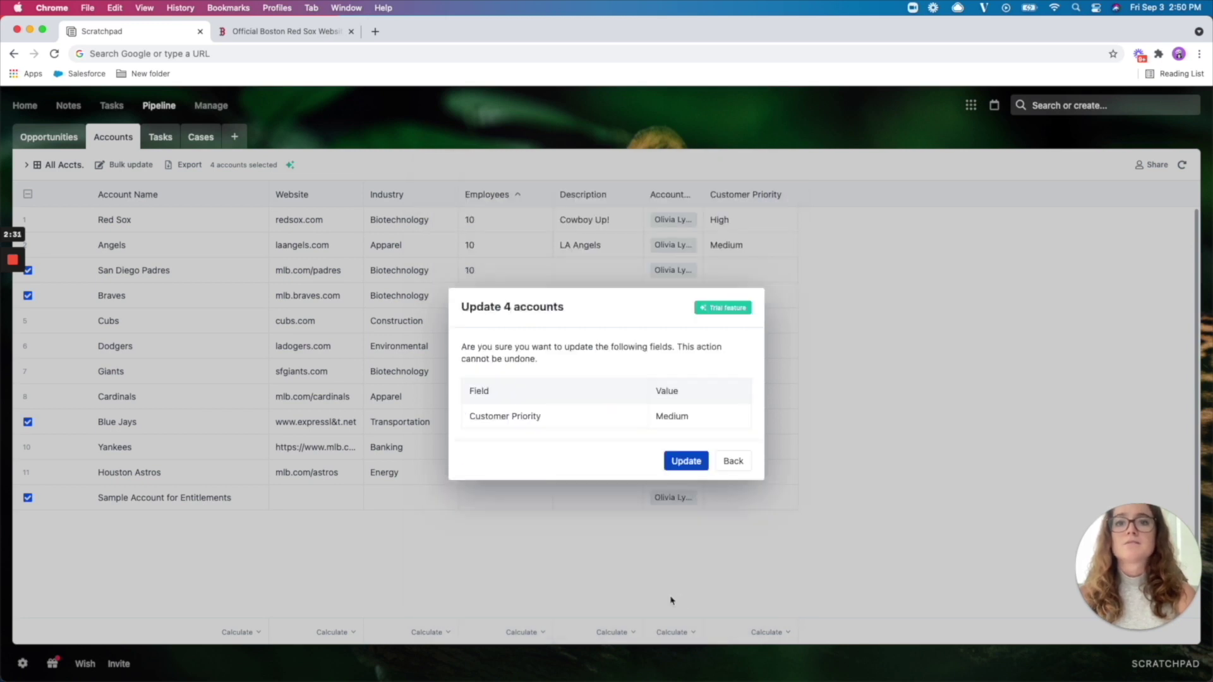
{"action": "key", "text": "Return"}
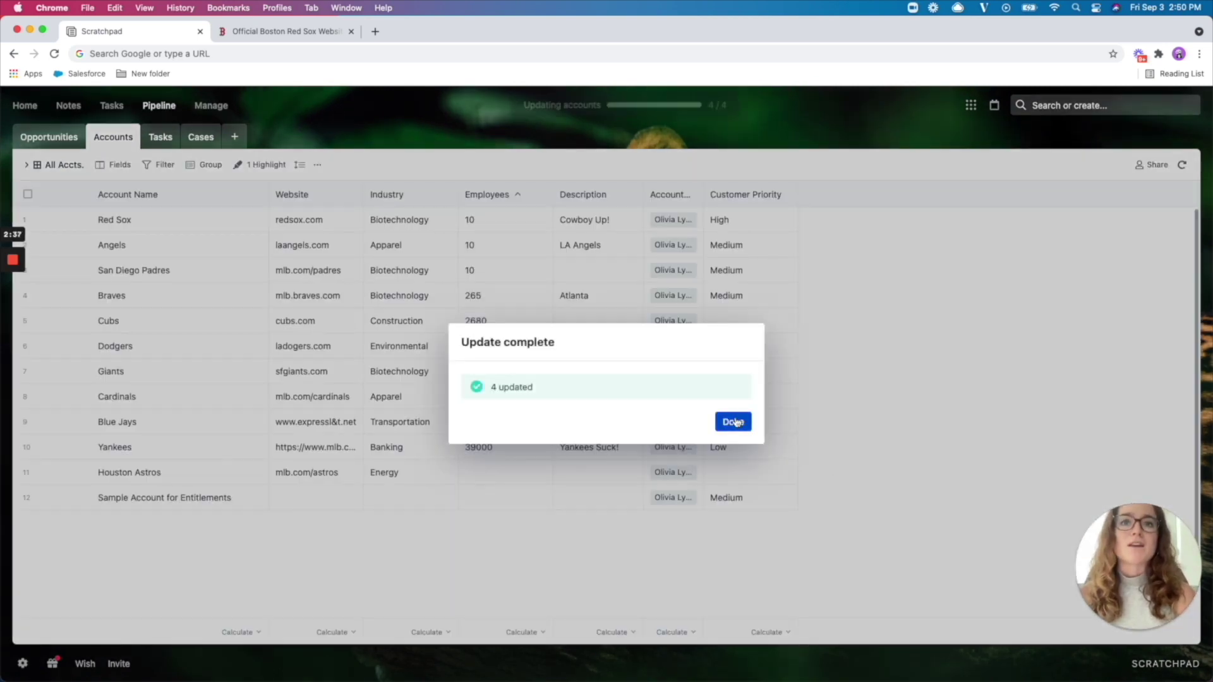
{"action": "left_click", "coordinate": [732, 421]}
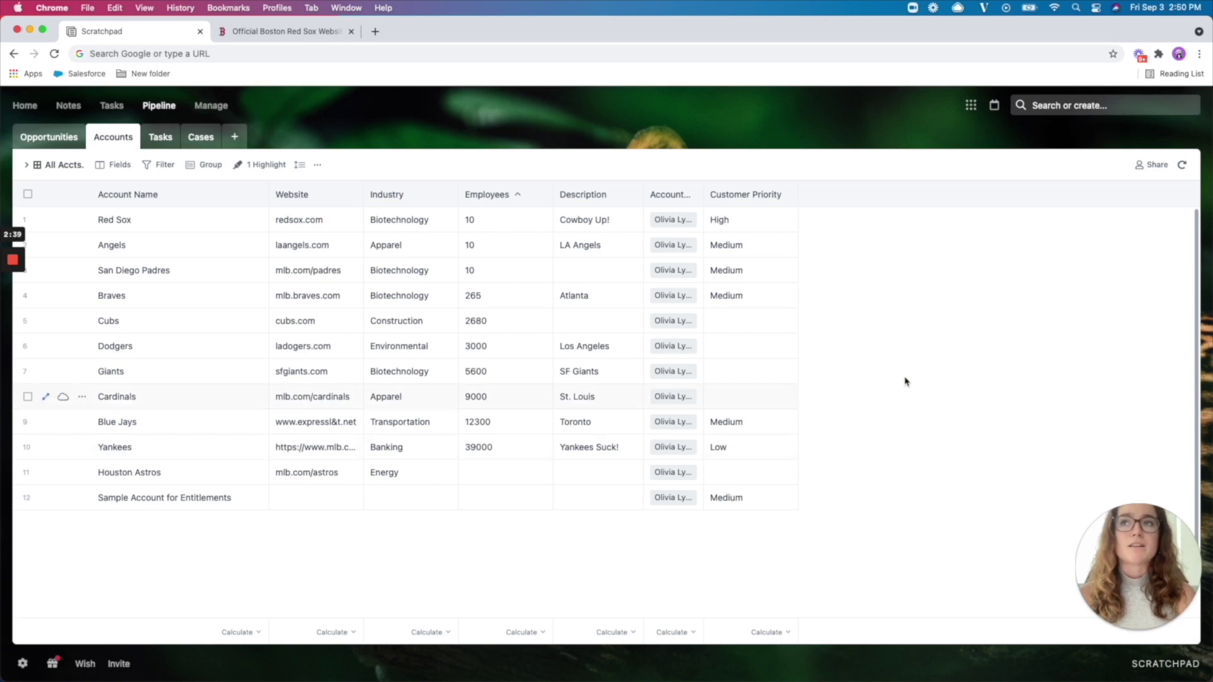
- Select Cubs, Dodgers and Giants and bulk-update their Customer Priority to High
{"action": "left_click", "coordinate": [28, 321]}
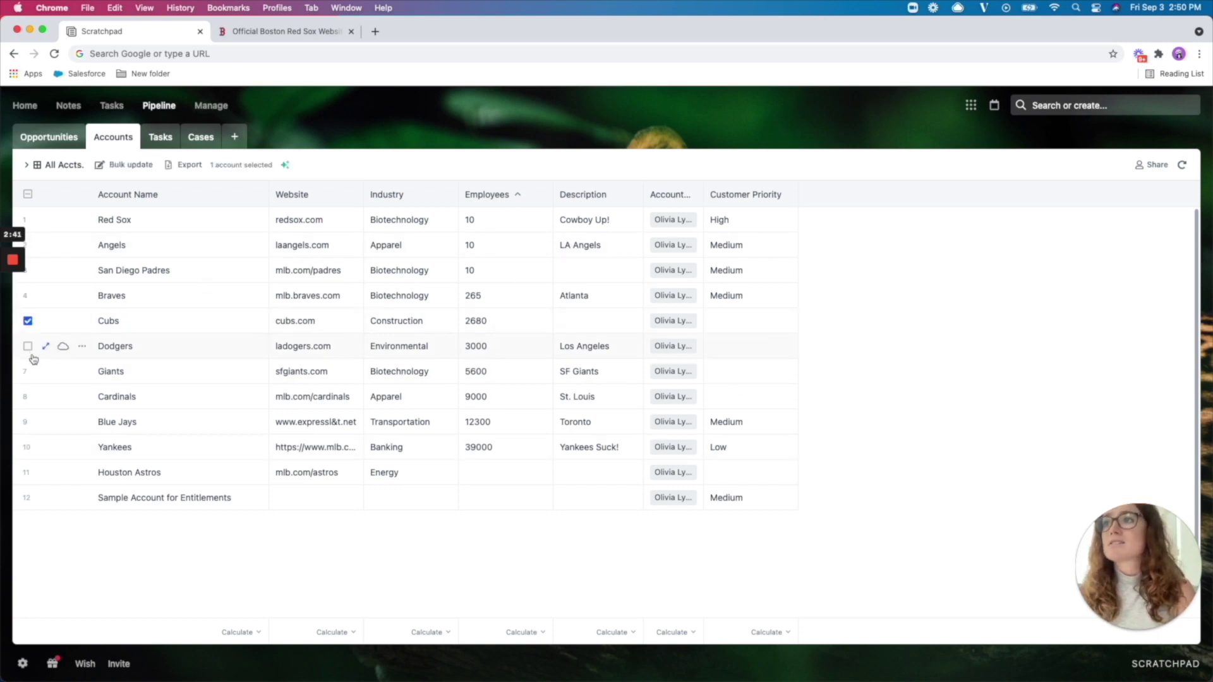
{"action": "left_click", "coordinate": [28, 346]}
{"action": "left_click", "coordinate": [27, 371]}
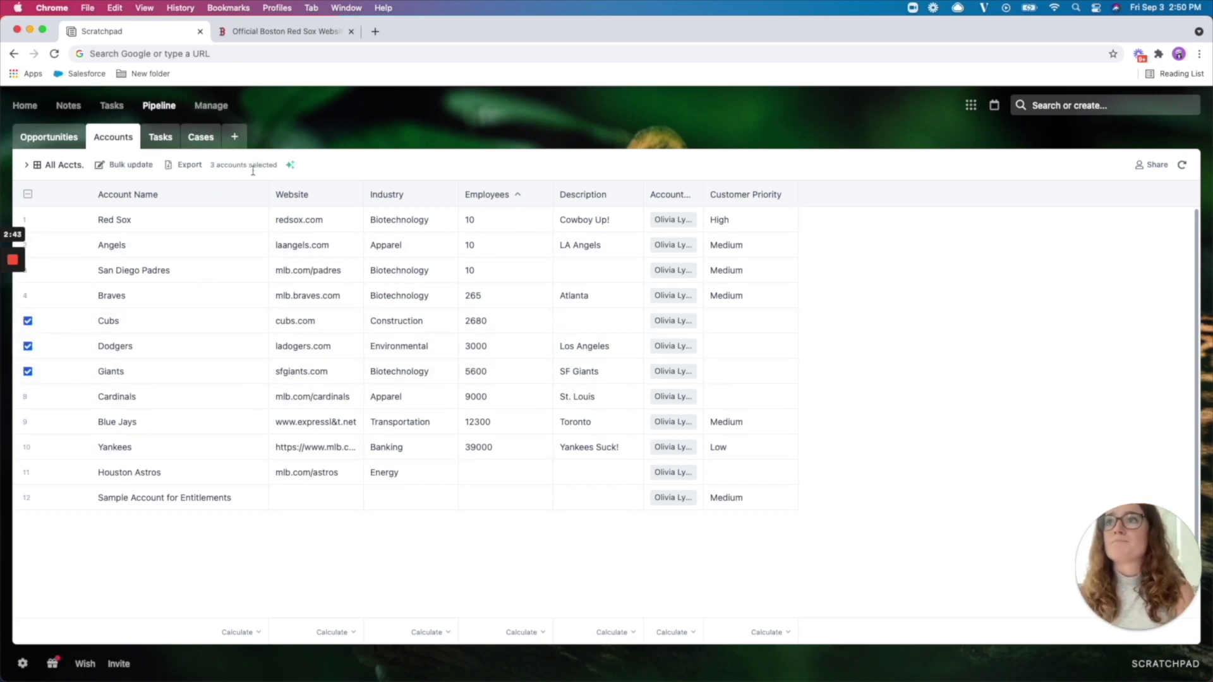
{"action": "left_click", "coordinate": [130, 174]}
{"action": "left_click", "coordinate": [567, 494]}
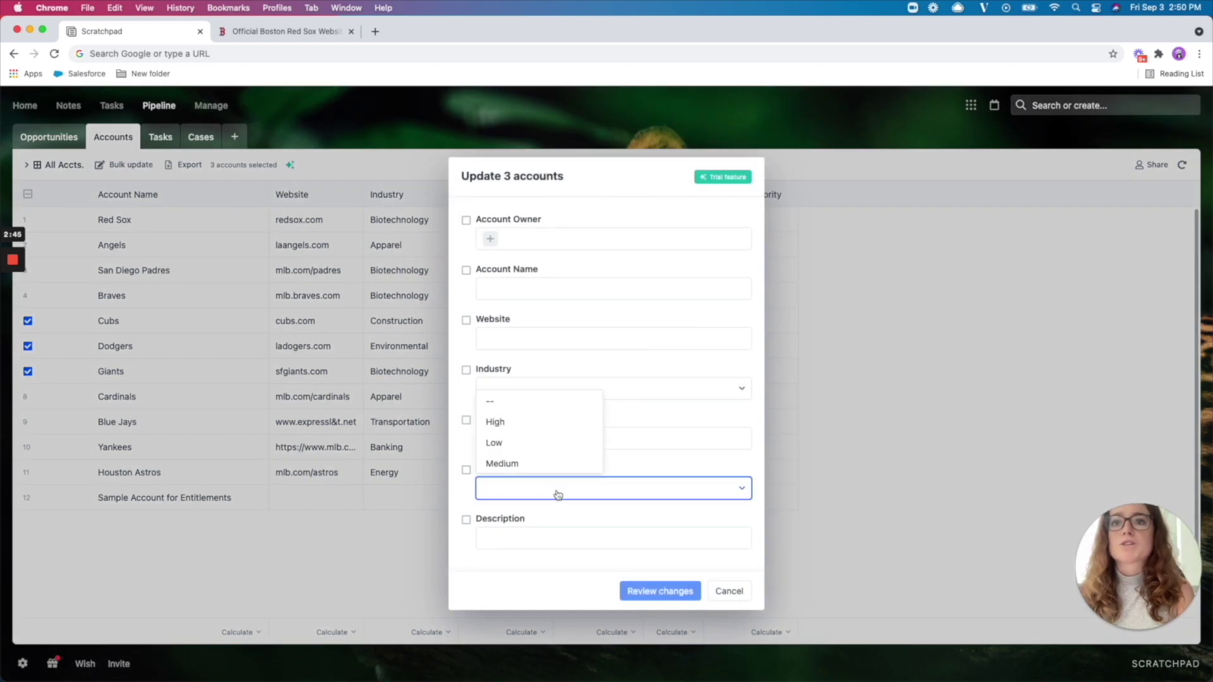
{"action": "left_click", "coordinate": [513, 423]}
{"action": "left_click", "coordinate": [662, 592]}
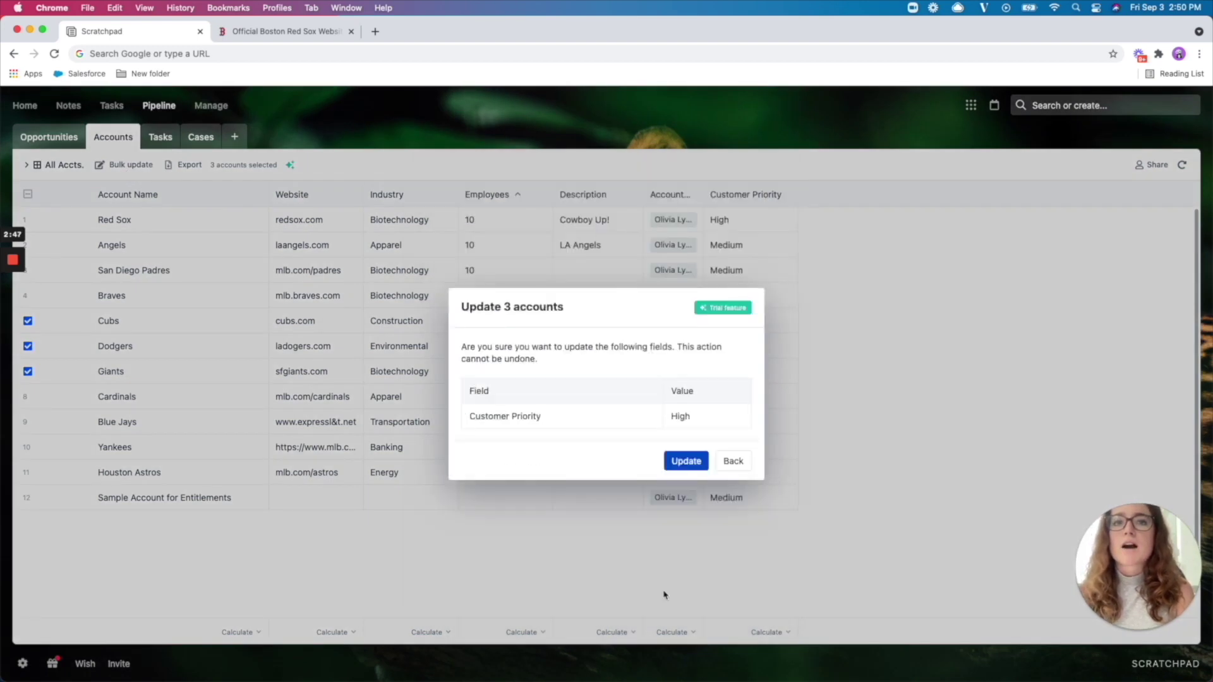
{"action": "left_click", "coordinate": [684, 460]}
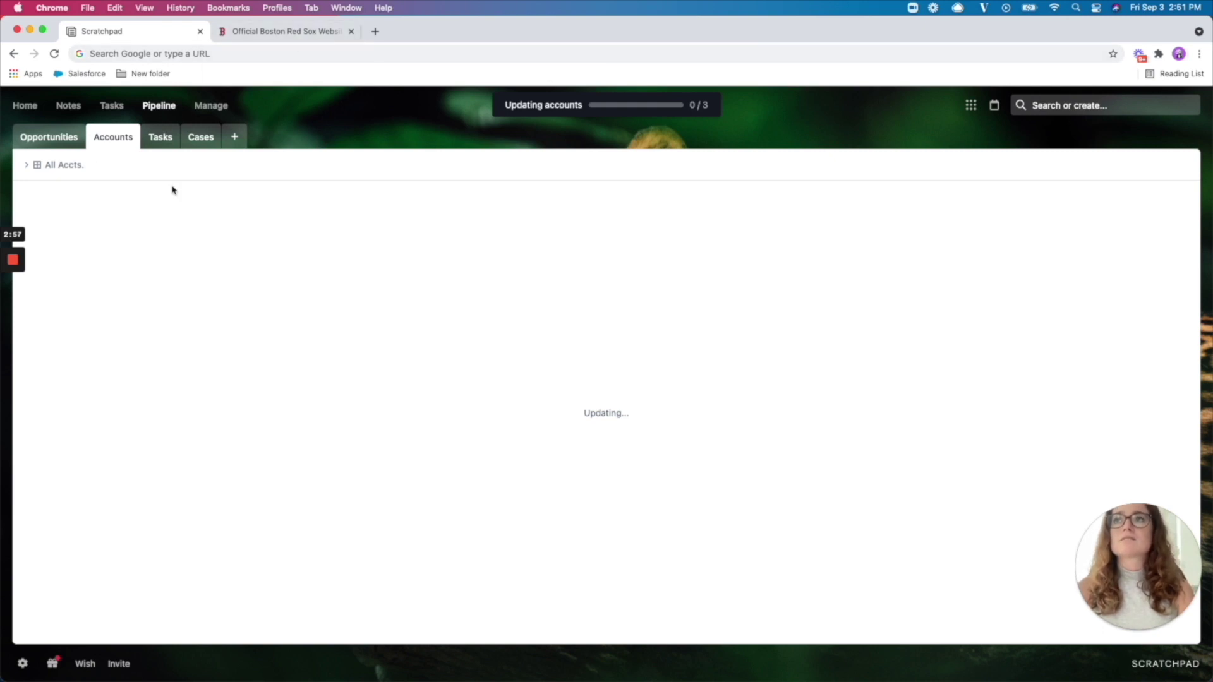
{"action": "left_click", "coordinate": [238, 33]}
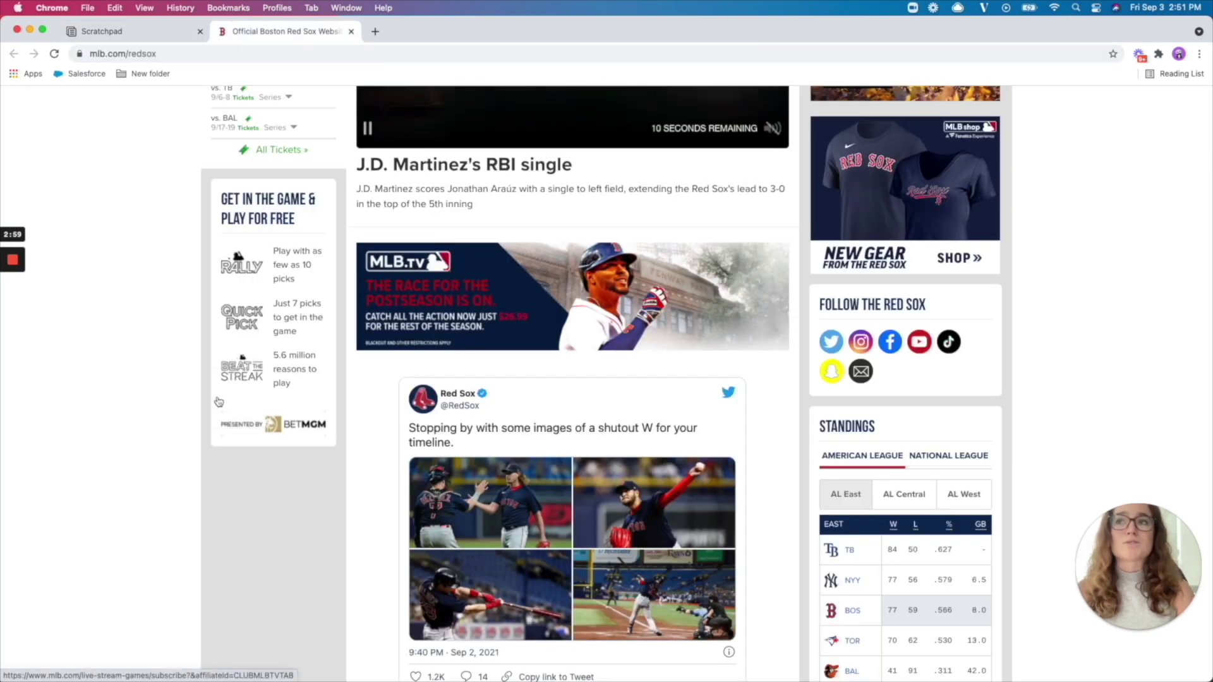
- Search 'redsox' in the command bar and open the Red Sox account overview
{"action": "key", "text": "super+k"}
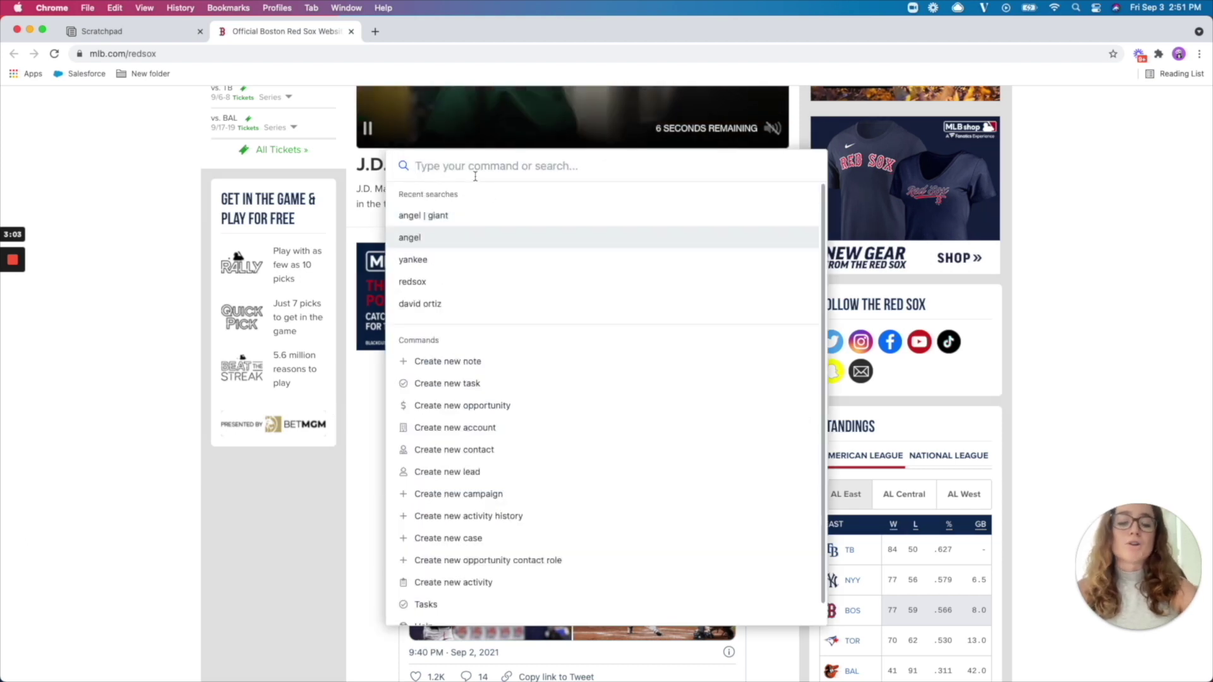
{"action": "type", "text": "redsox"}
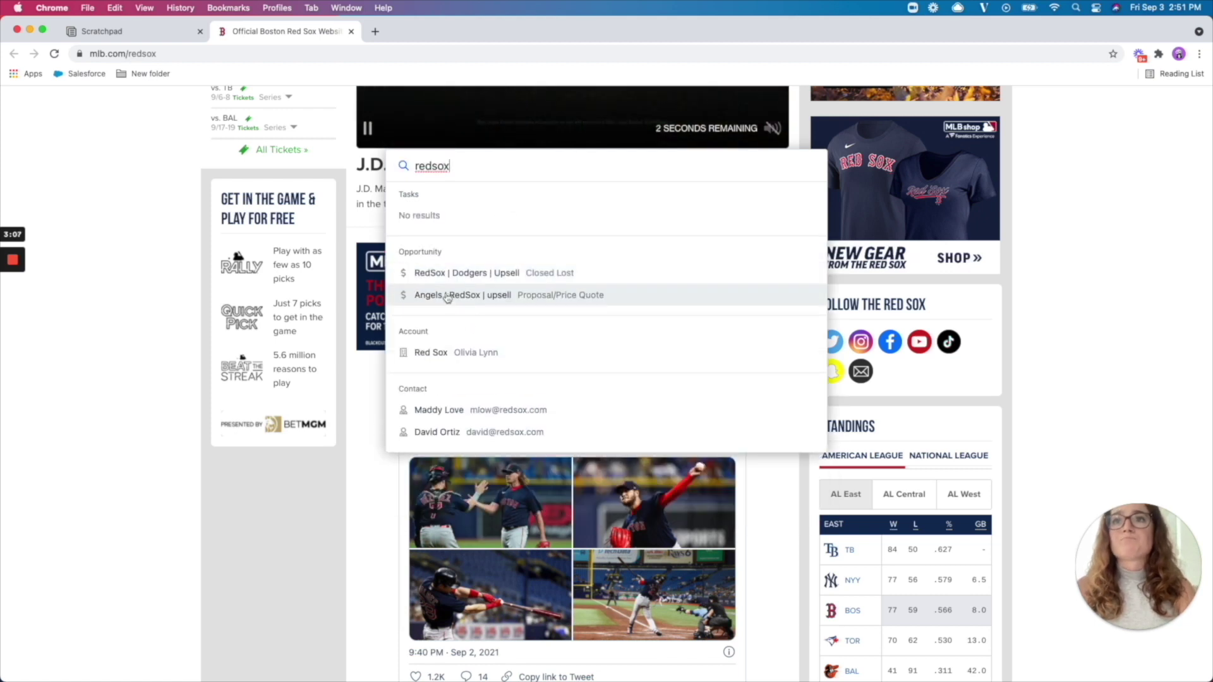
{"action": "left_click", "coordinate": [444, 355]}
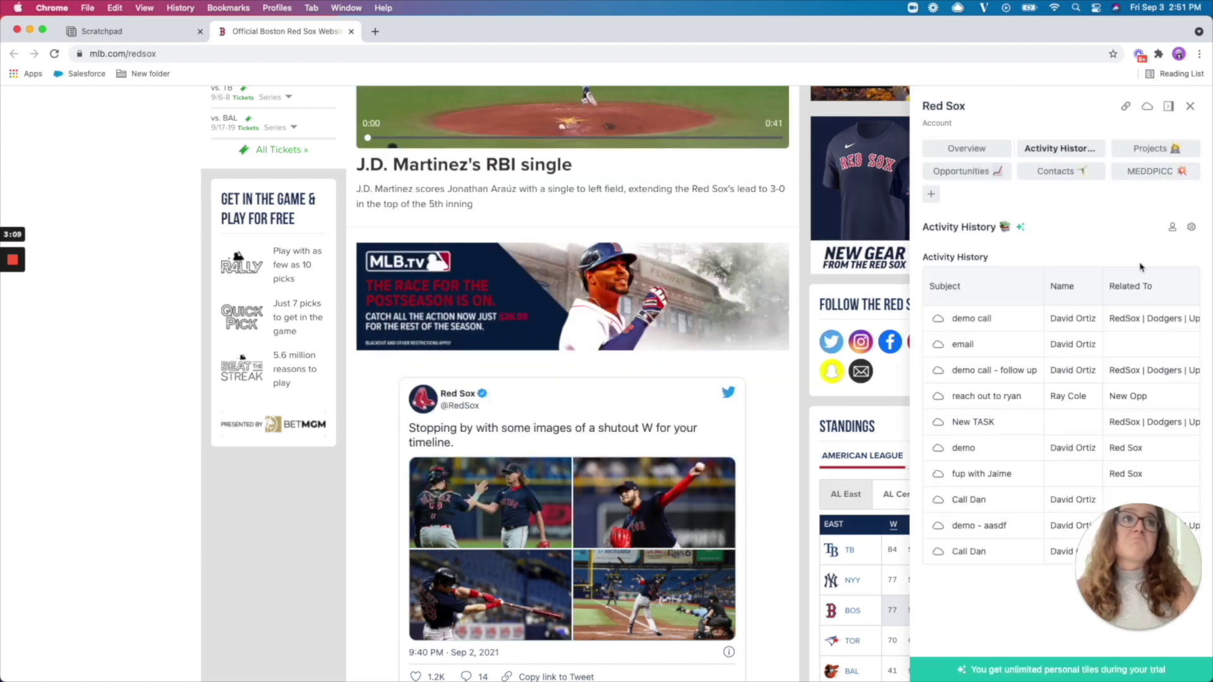
{"action": "left_click", "coordinate": [969, 150]}
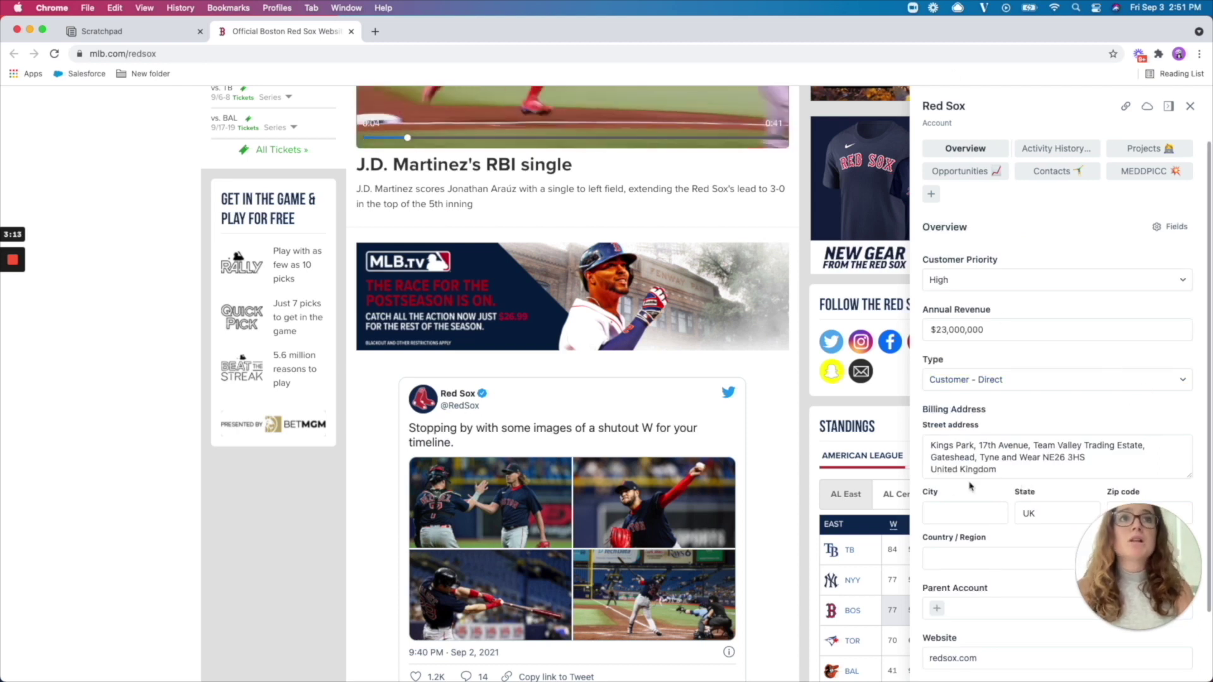
- Keep the Red Sox Customer Priority at High, close the panel, and return to Accounts
{"action": "left_click", "coordinate": [1169, 226]}
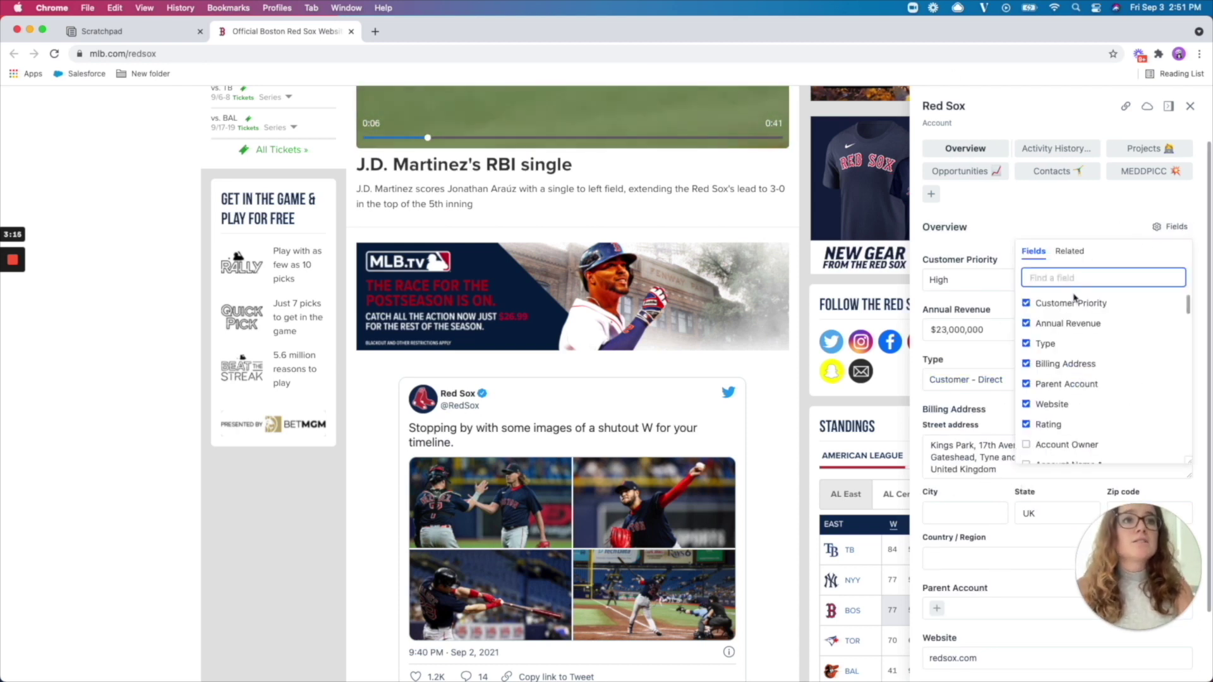
{"action": "left_click", "coordinate": [1071, 218]}
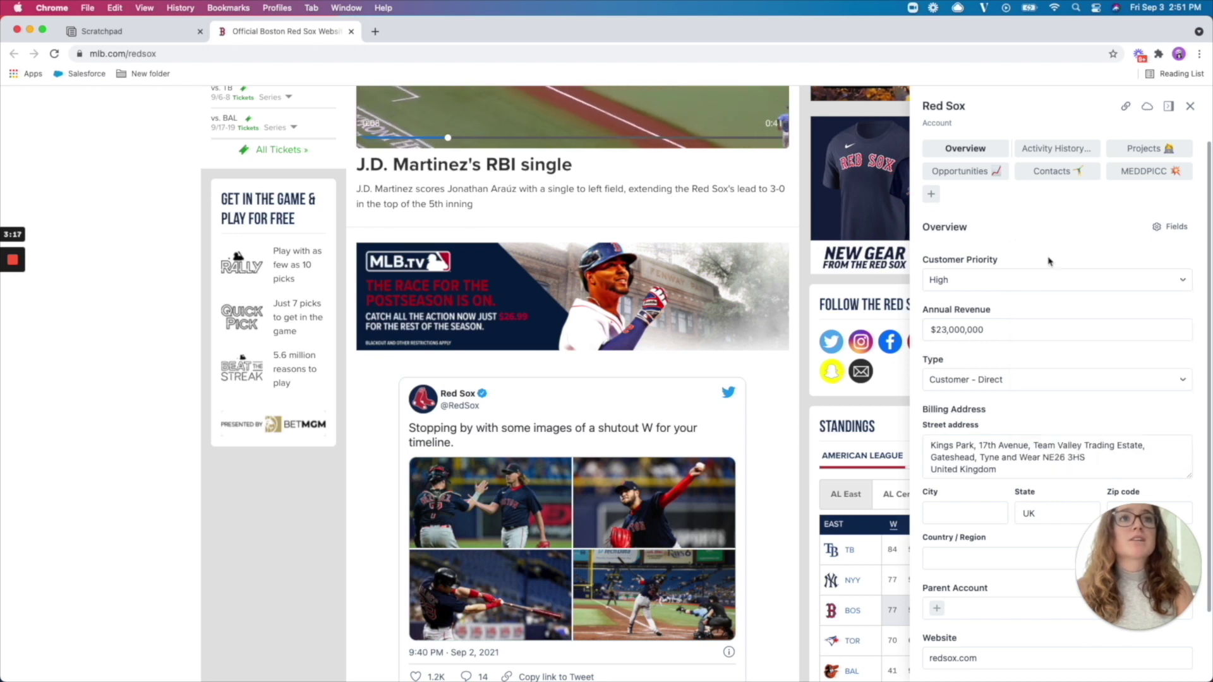
{"action": "left_click", "coordinate": [971, 277]}
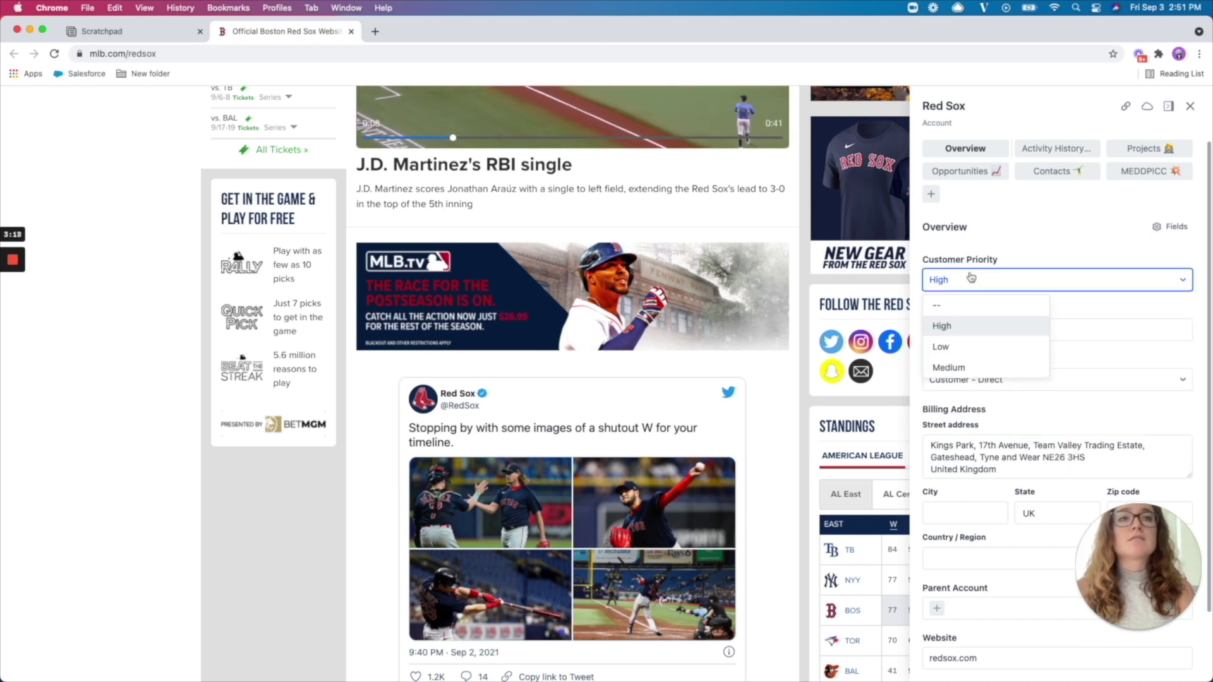
{"action": "left_click", "coordinate": [949, 367]}
{"action": "left_click", "coordinate": [983, 280]}
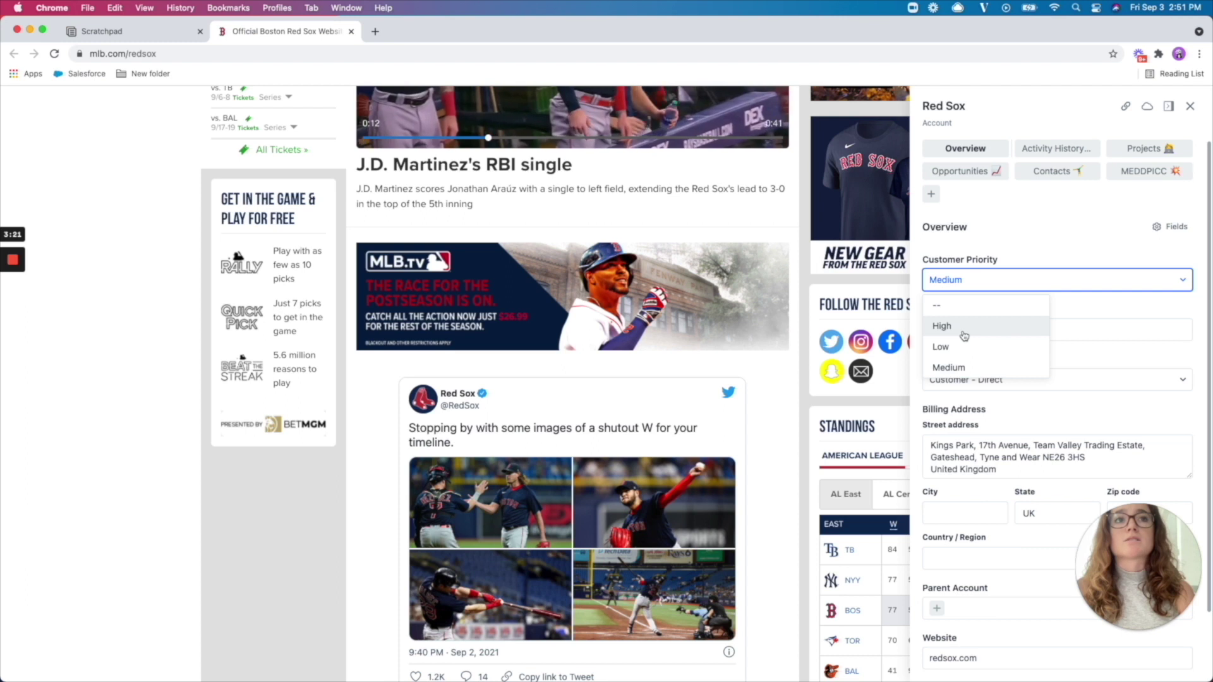
{"action": "left_click", "coordinate": [961, 328]}
{"action": "left_click", "coordinate": [988, 280]}
{"action": "left_click", "coordinate": [1109, 224]}
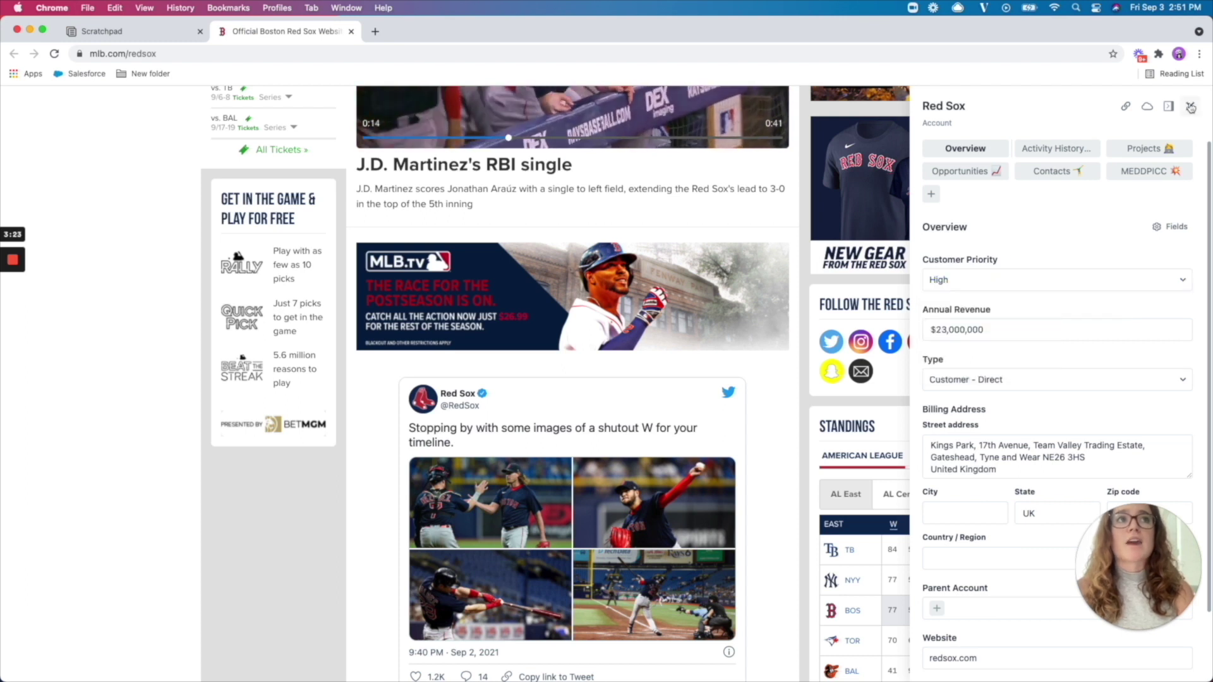
{"action": "left_click", "coordinate": [1140, 54]}
{"action": "left_click", "coordinate": [101, 31]}
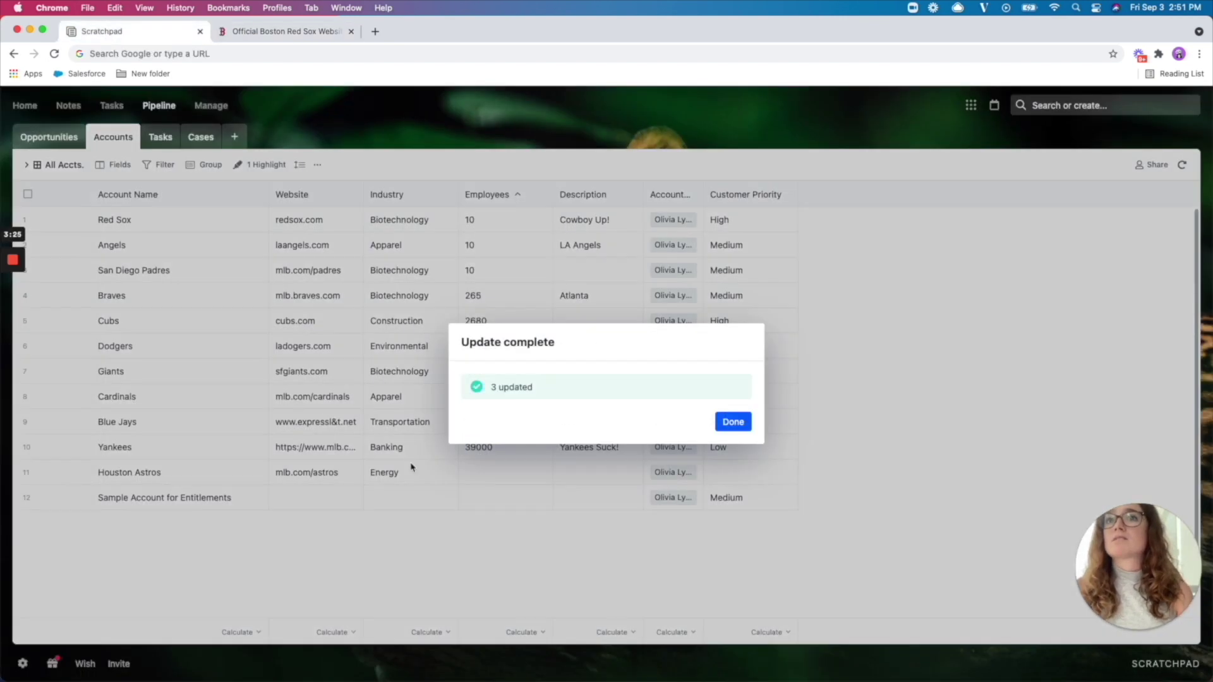
- Dismiss the update message and set Cardinals and Houston Astros Customer Priority to Low
{"action": "left_click", "coordinate": [739, 421]}
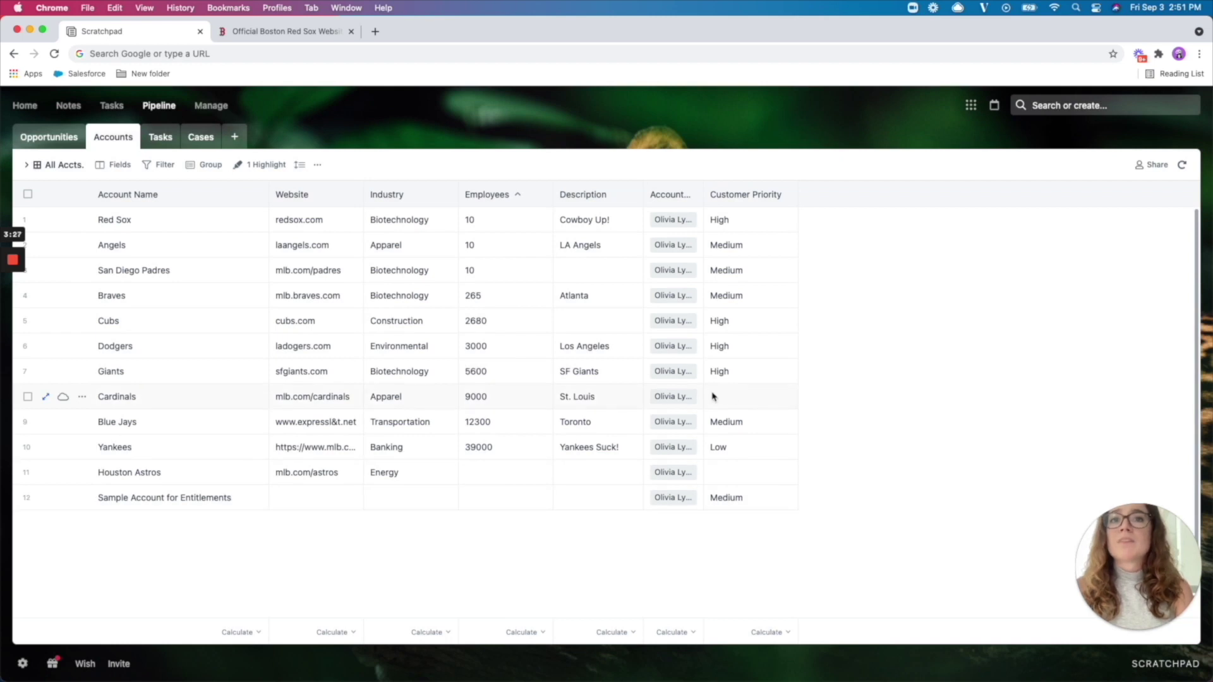
{"action": "left_click", "coordinate": [747, 396]}
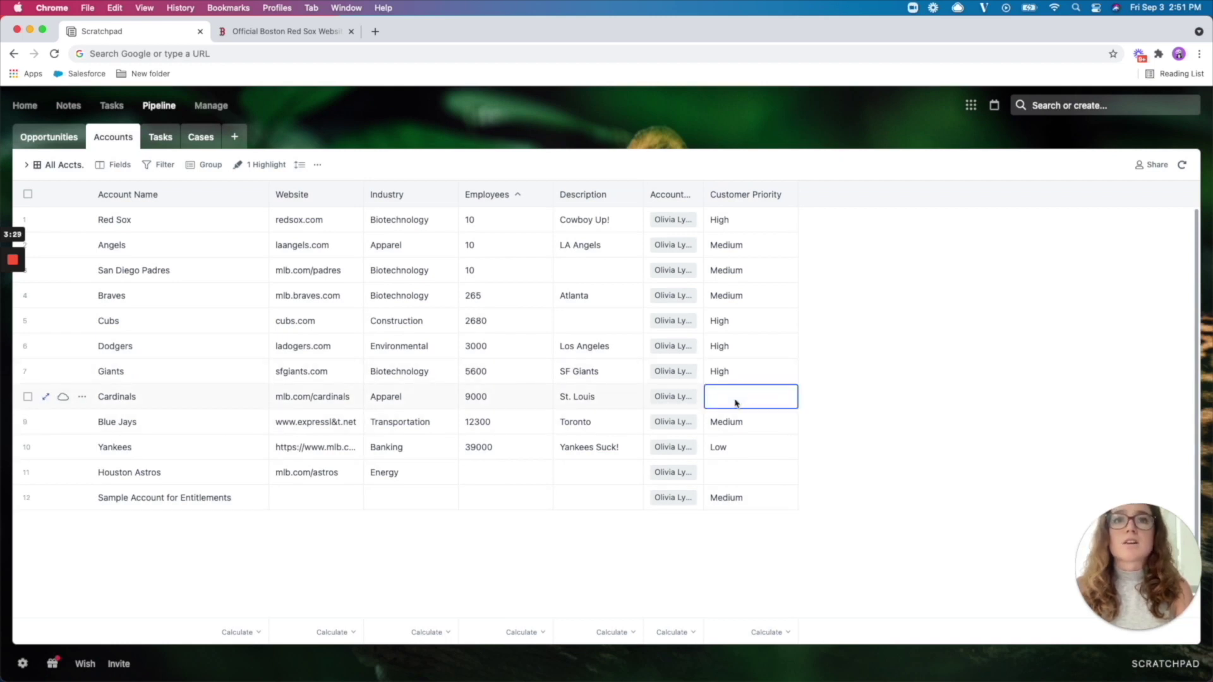
{"action": "left_click", "coordinate": [728, 416]}
{"action": "left_click", "coordinate": [725, 395]}
{"action": "left_click", "coordinate": [725, 395]}
{"action": "left_click", "coordinate": [761, 455]}
{"action": "left_click", "coordinate": [730, 470]}
{"action": "left_click", "coordinate": [729, 470]}
{"action": "left_click", "coordinate": [725, 532]}
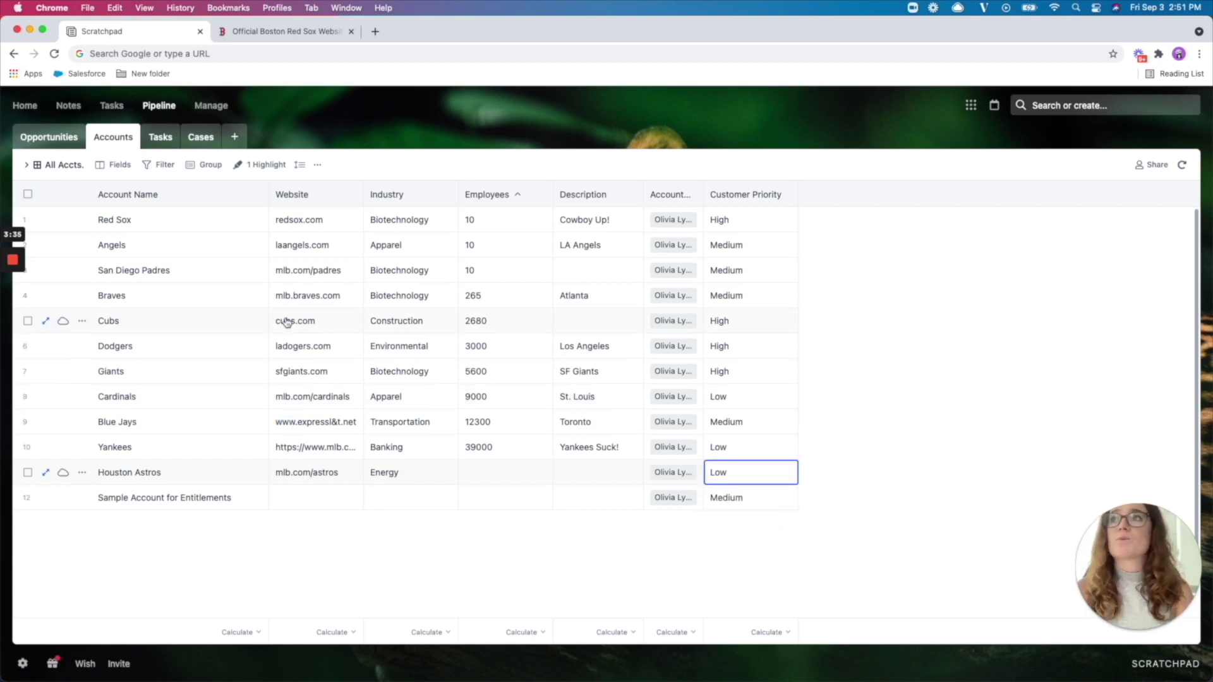
{"action": "left_click", "coordinate": [318, 165]}
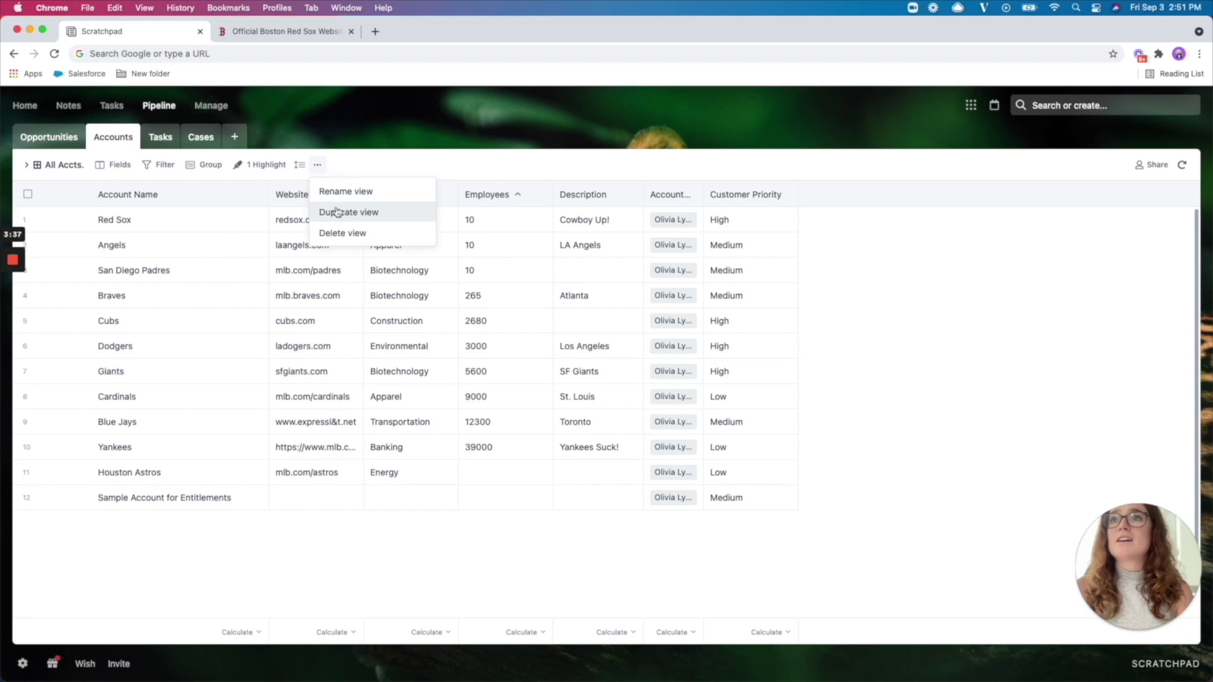
- Duplicate the accounts view and rename the copy 'High Priority'
{"action": "left_click", "coordinate": [335, 212]}
{"action": "triple_click", "coordinate": [110, 165]}
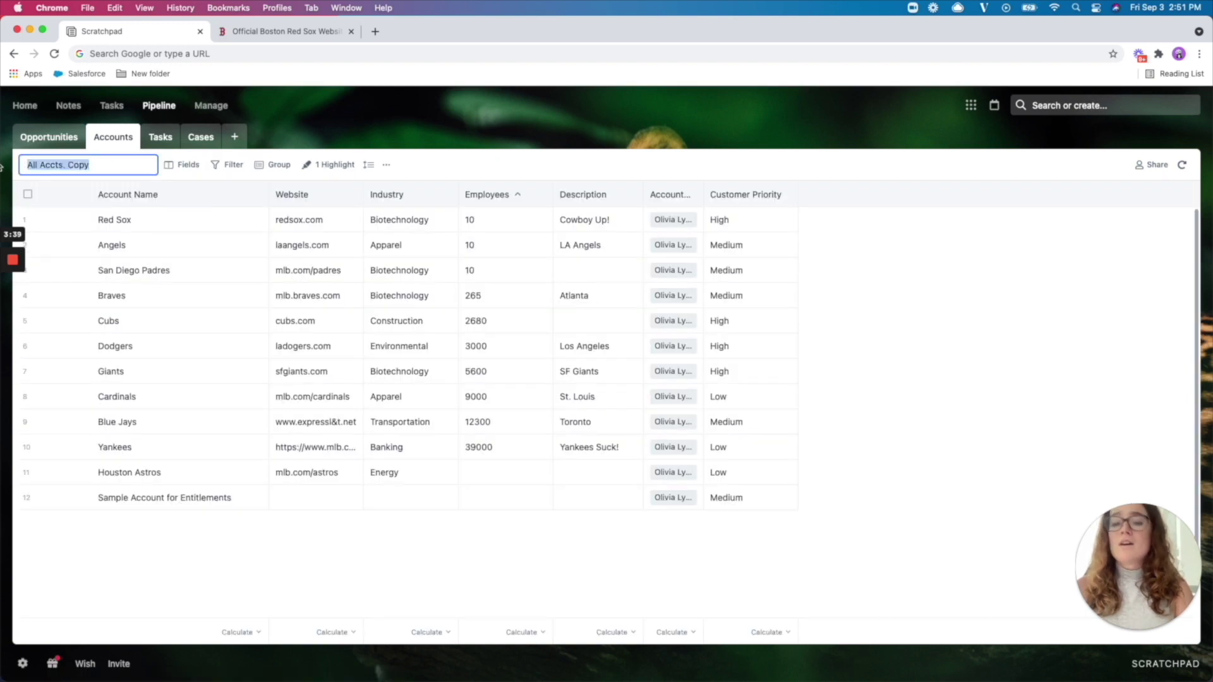
{"action": "type", "text": "To"}
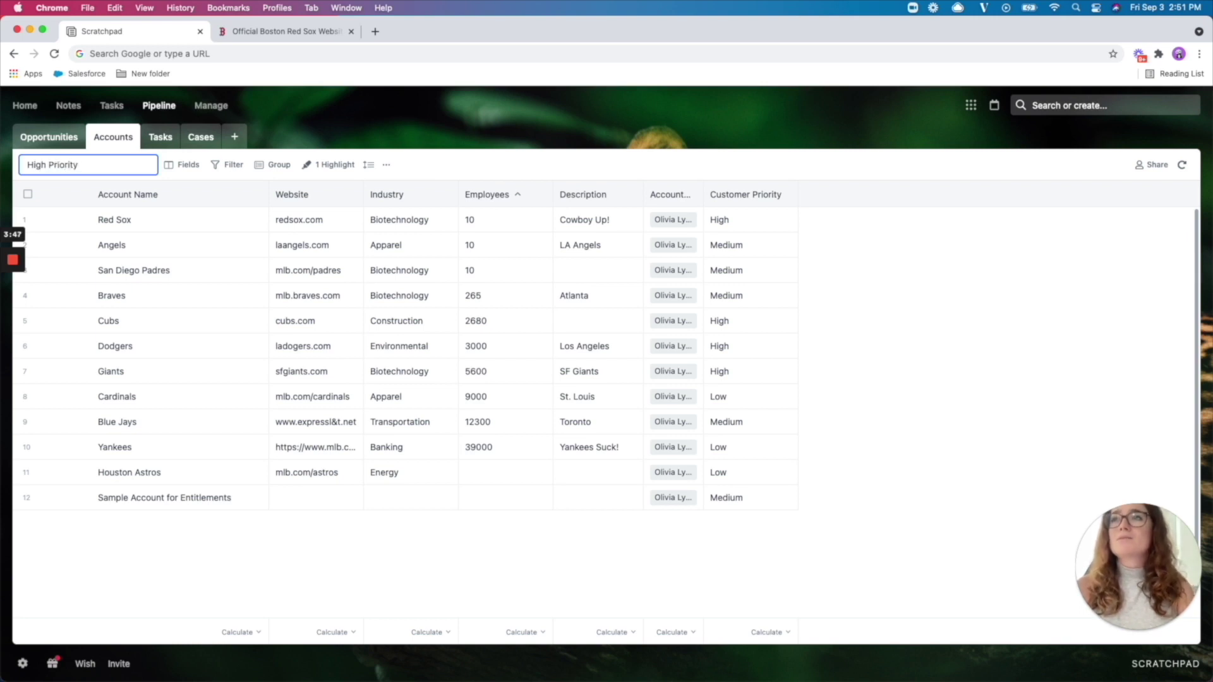
{"action": "key", "text": "Return"}
- Filter the view to Customer Priority is High
{"action": "left_click", "coordinate": [174, 165]}
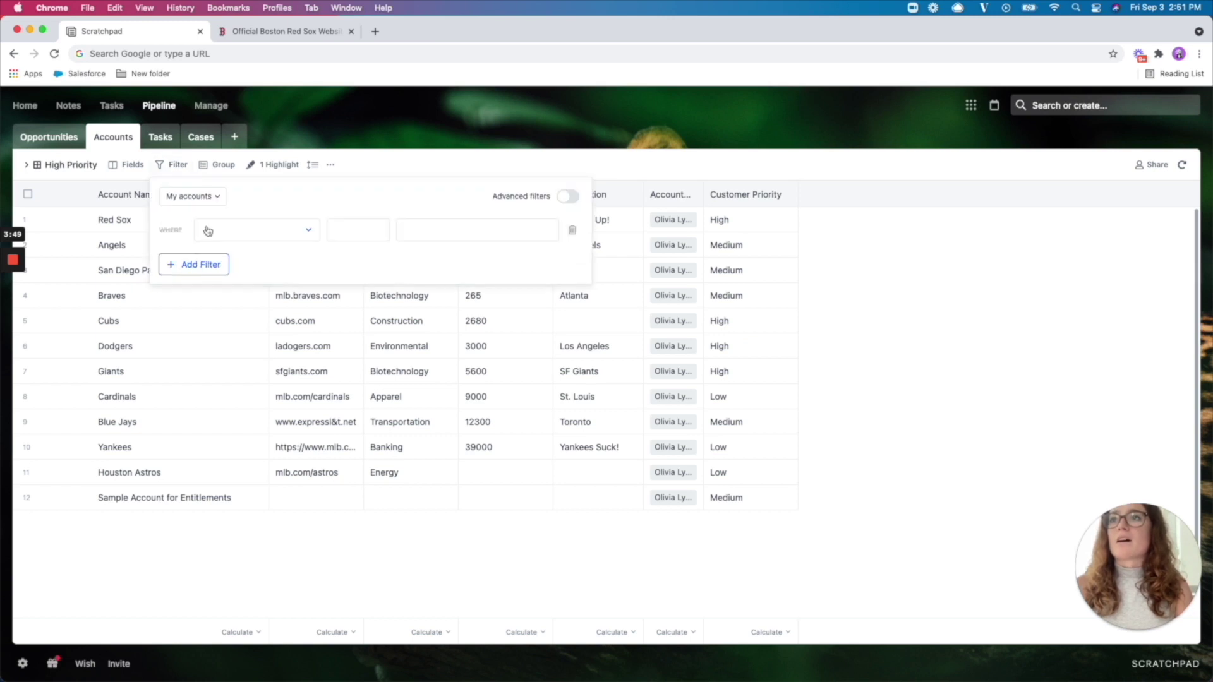
{"action": "left_click", "coordinate": [208, 231]}
{"action": "type", "text": "prio"}
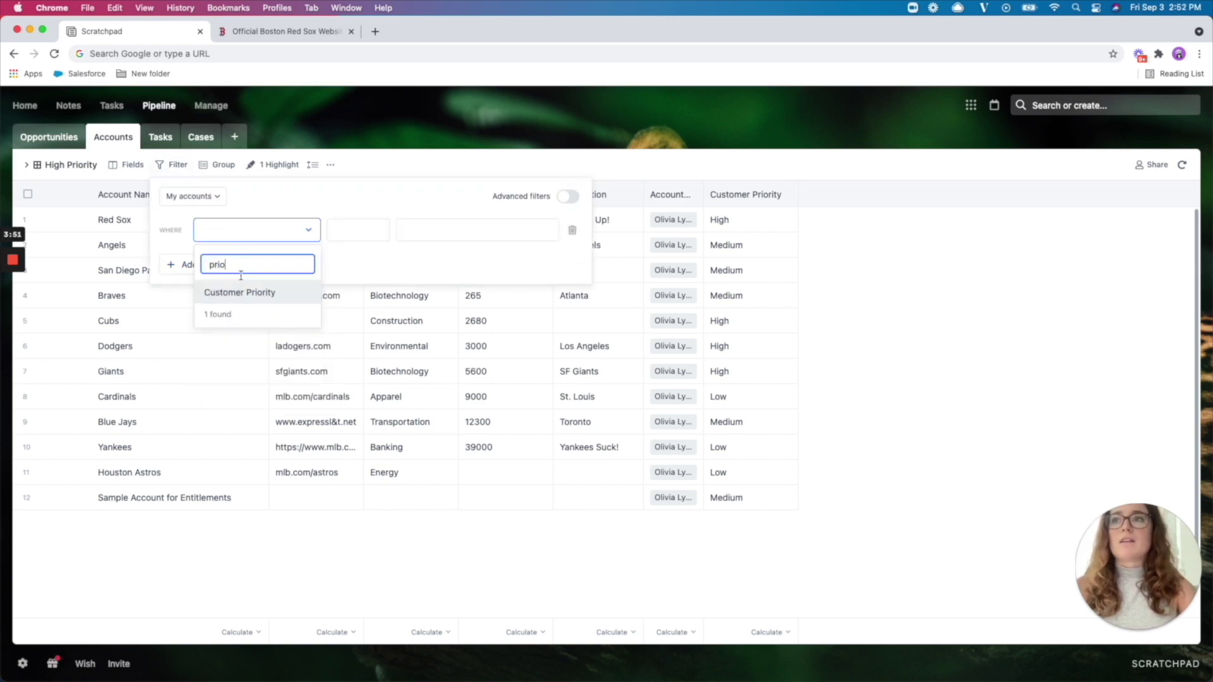
{"action": "left_click", "coordinate": [240, 292]}
{"action": "left_click", "coordinate": [419, 233]}
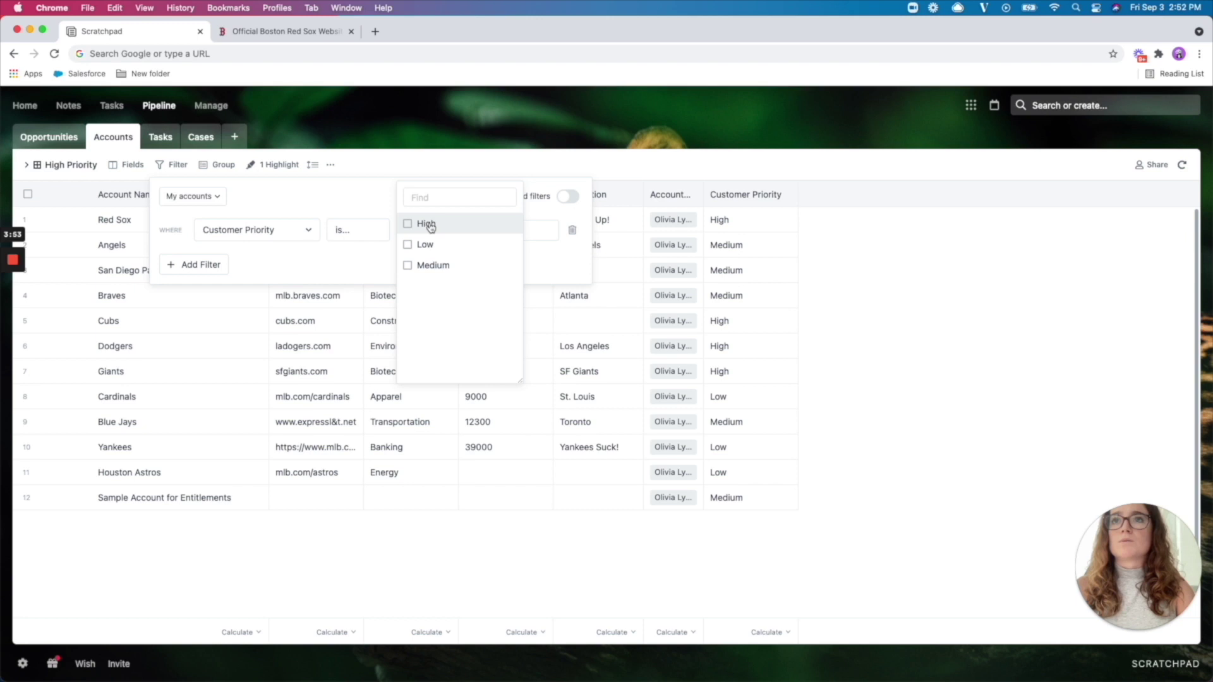
{"action": "left_click", "coordinate": [427, 224]}
{"action": "left_click", "coordinate": [891, 302]}
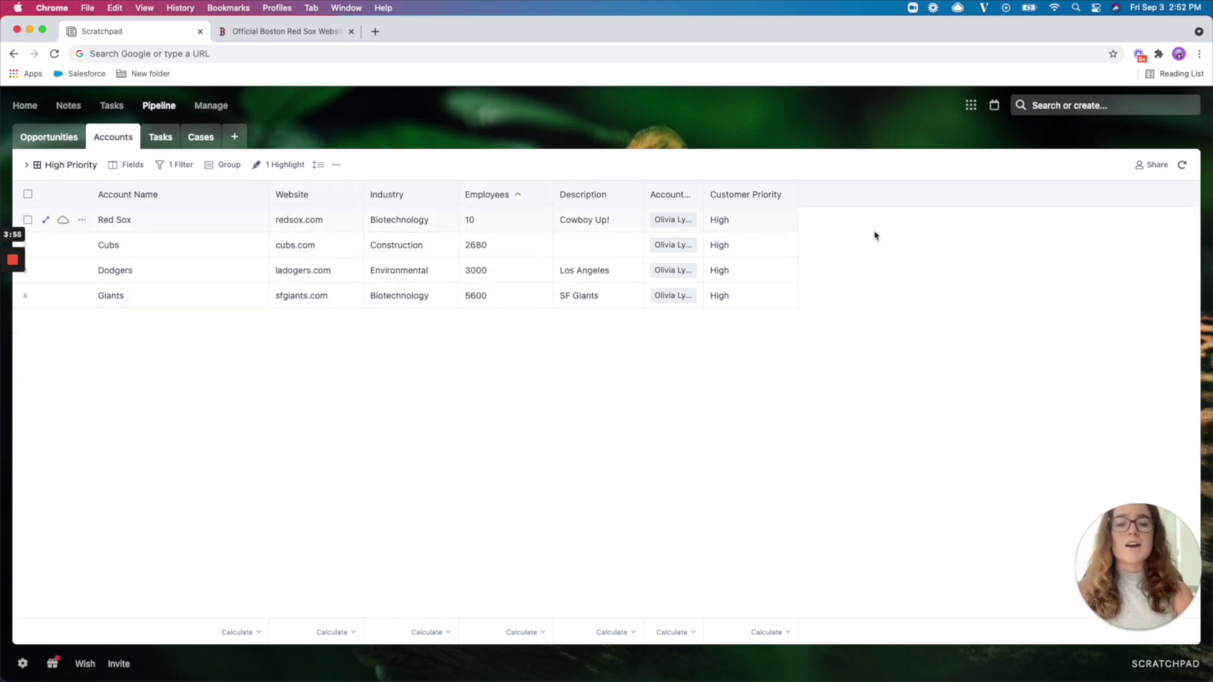